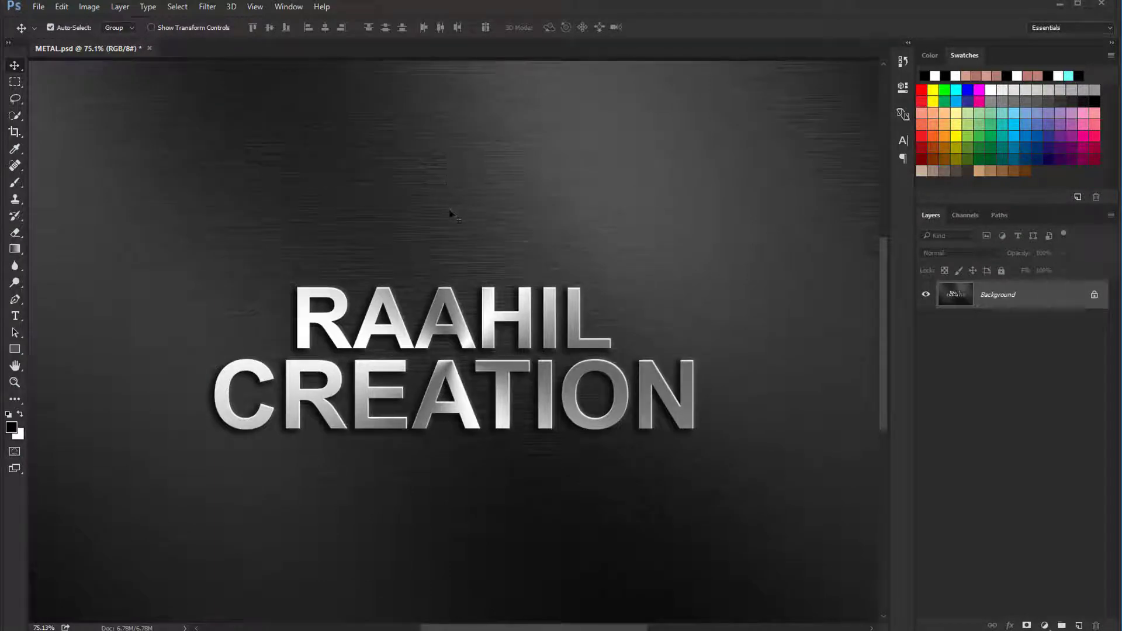
# Step: Type RAAHIL in black Arial Bold 295 pt on the brushed-metal background
pyautogui.moveTo(445, 213); pyautogui.dragTo(456, 192)
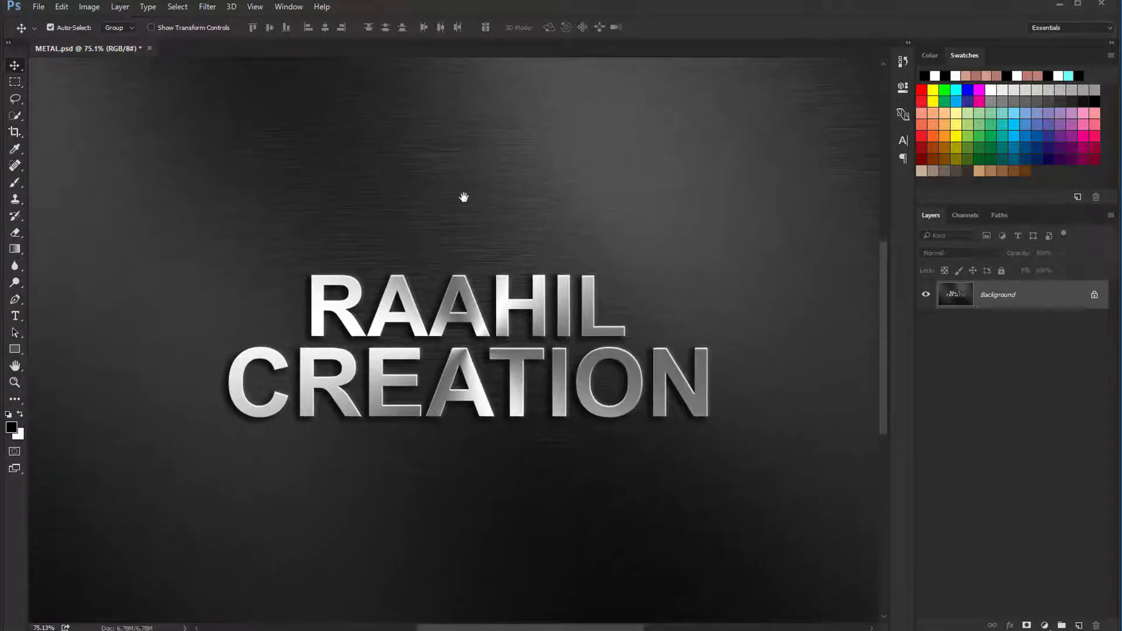
pyautogui.scroll(1, 444, 190)
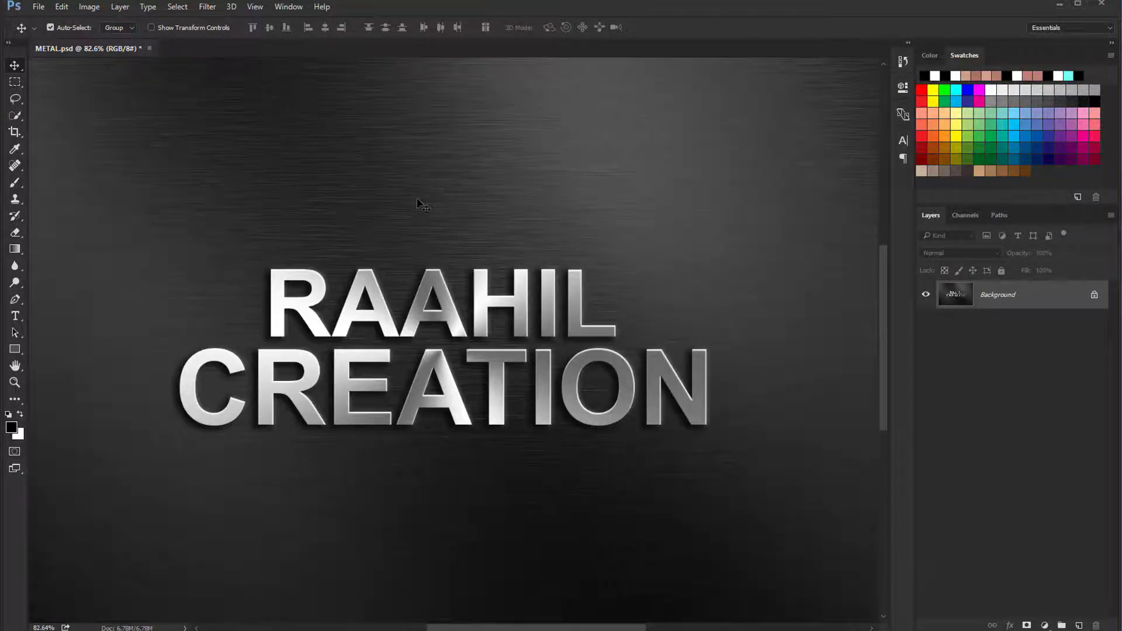
pyautogui.scroll(-1, 418, 205)
pyautogui.scroll(-1, 418, 206)
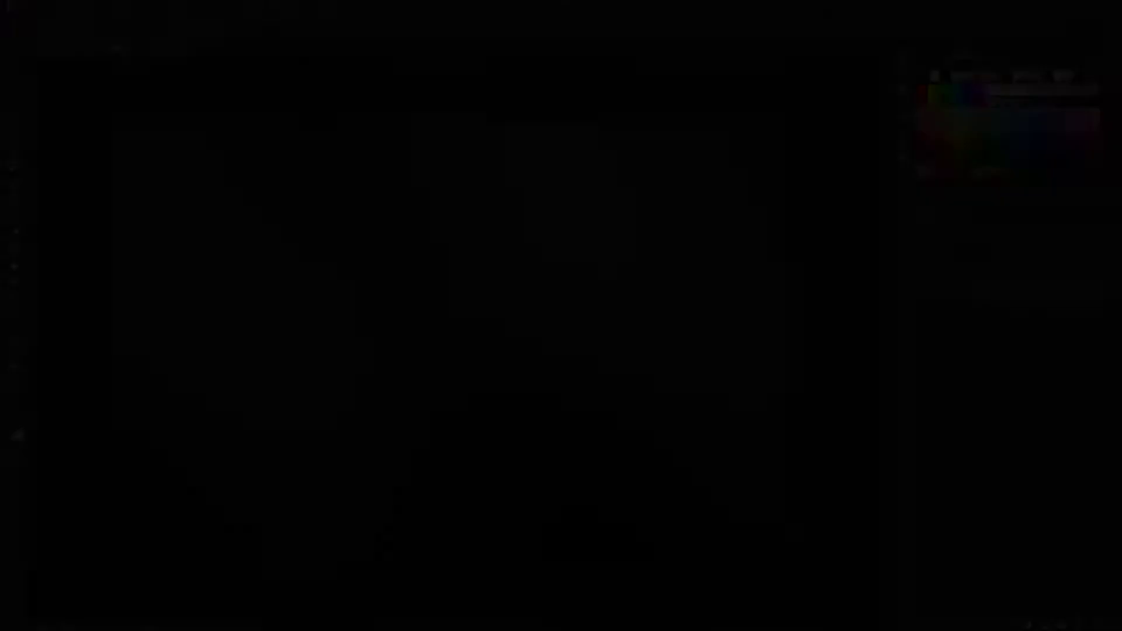
pyautogui.hotkey('ctrl', '+')
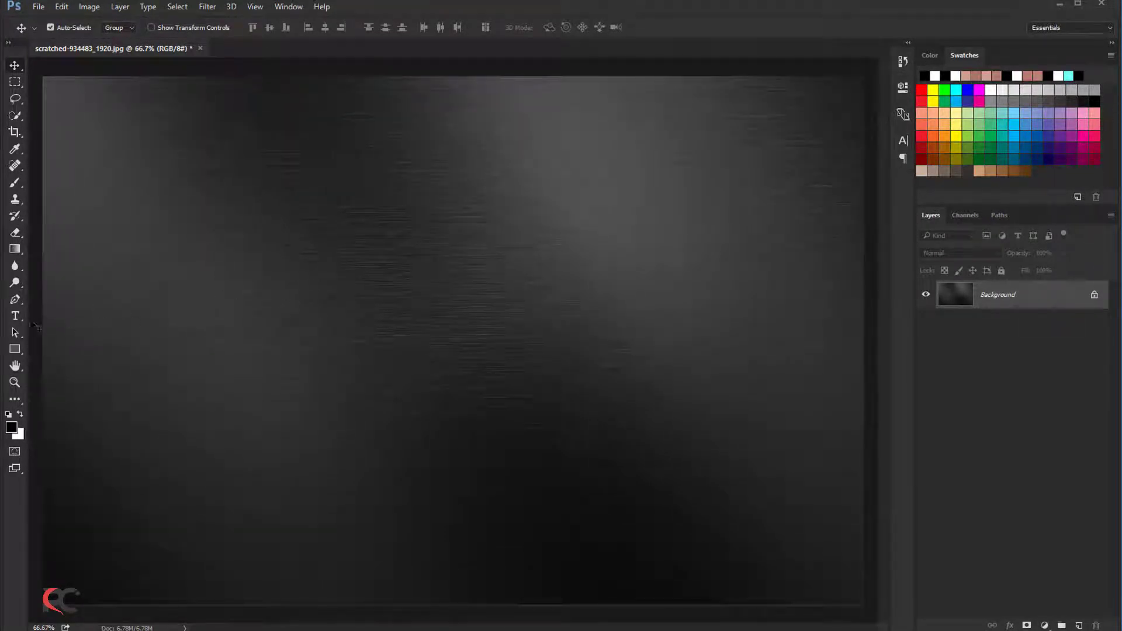
pyautogui.click(15, 315)
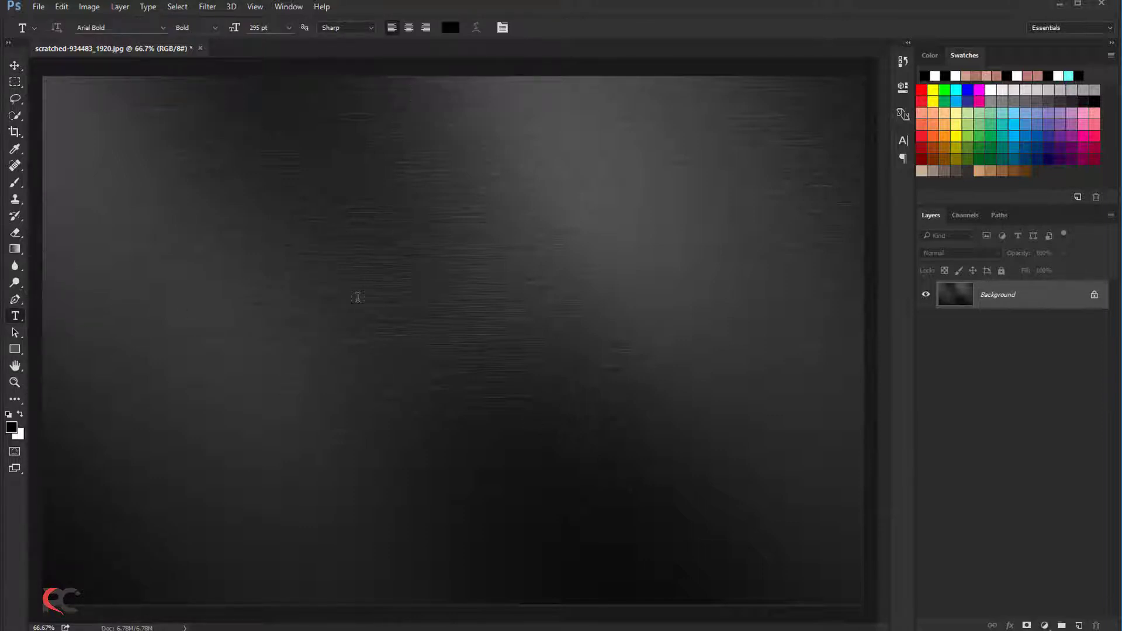
pyautogui.click(357, 297)
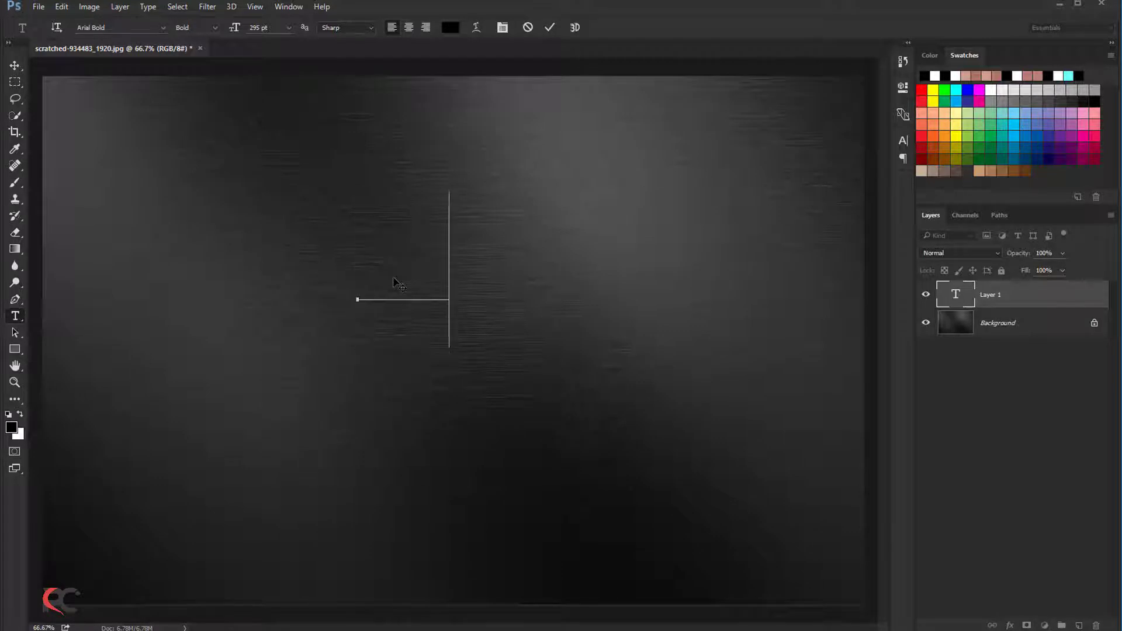
pyautogui.write('RA')
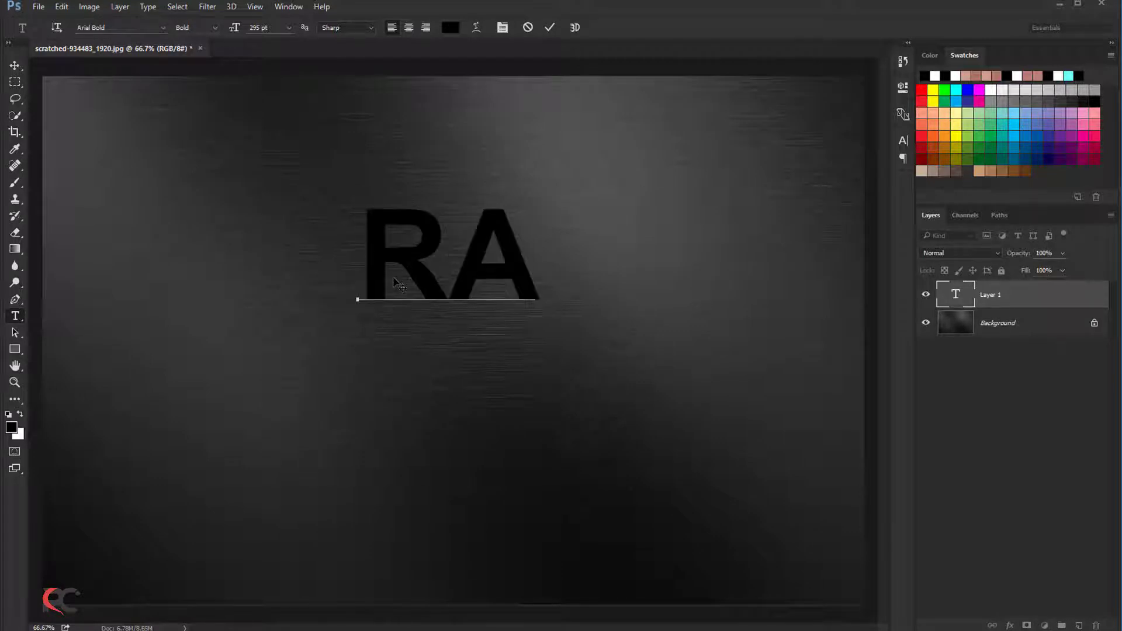
pyautogui.write('AHIL')
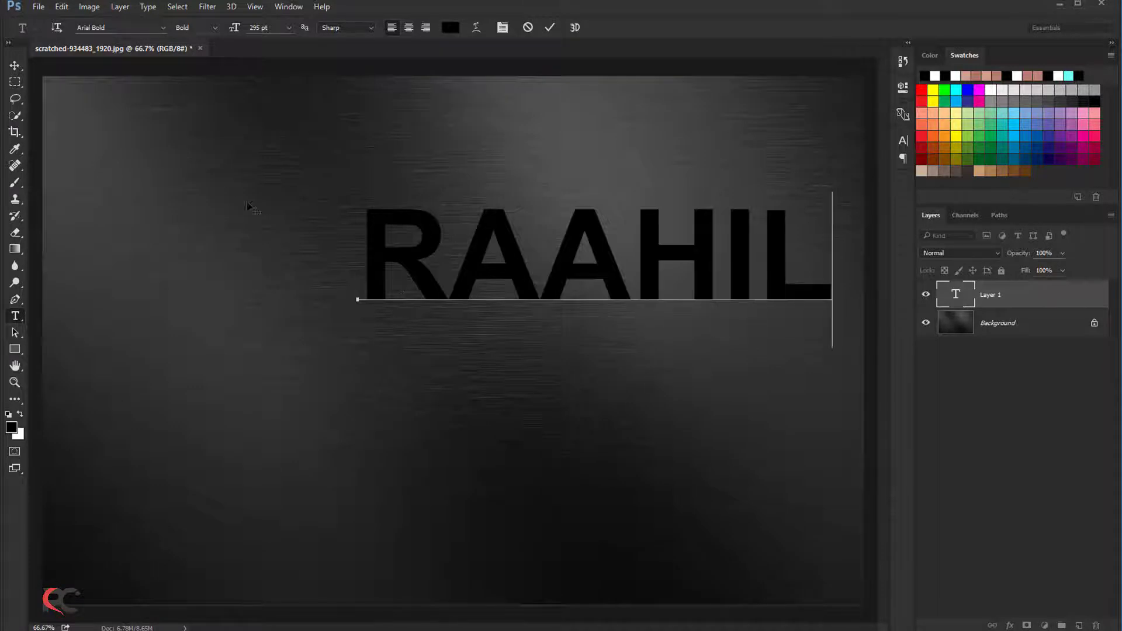
pyautogui.hotkey('ctrl', 'Return')
# Step: Move RAAHIL, scale it to about 72.5% and place it above the centre
pyautogui.press('v')
pyautogui.moveTo(433, 235); pyautogui.dragTo(336, 264)
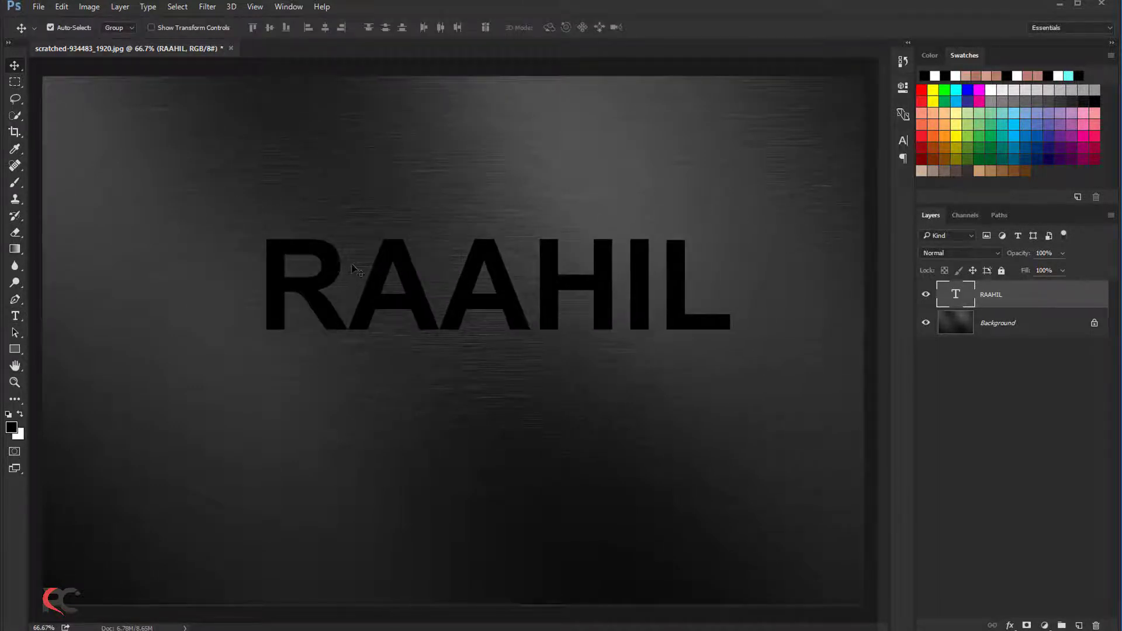
pyautogui.hotkey('ctrl', 't')
pyautogui.moveTo(732, 222); pyautogui.dragTo(666, 242)
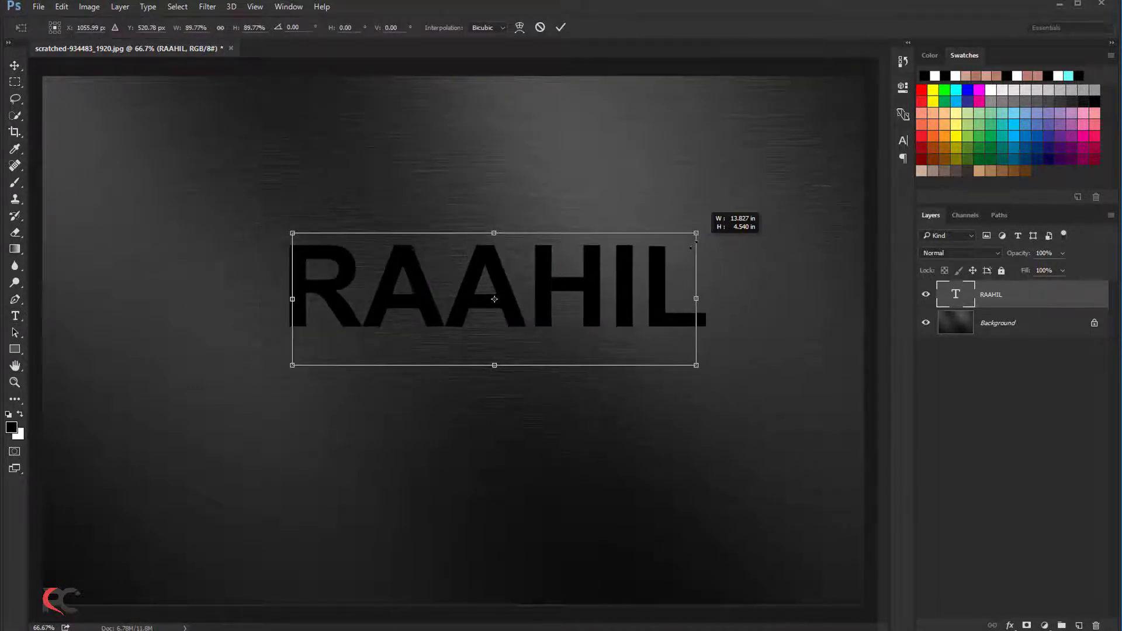
pyautogui.moveTo(610, 278); pyautogui.dragTo(552, 286)
pyautogui.press('Return')
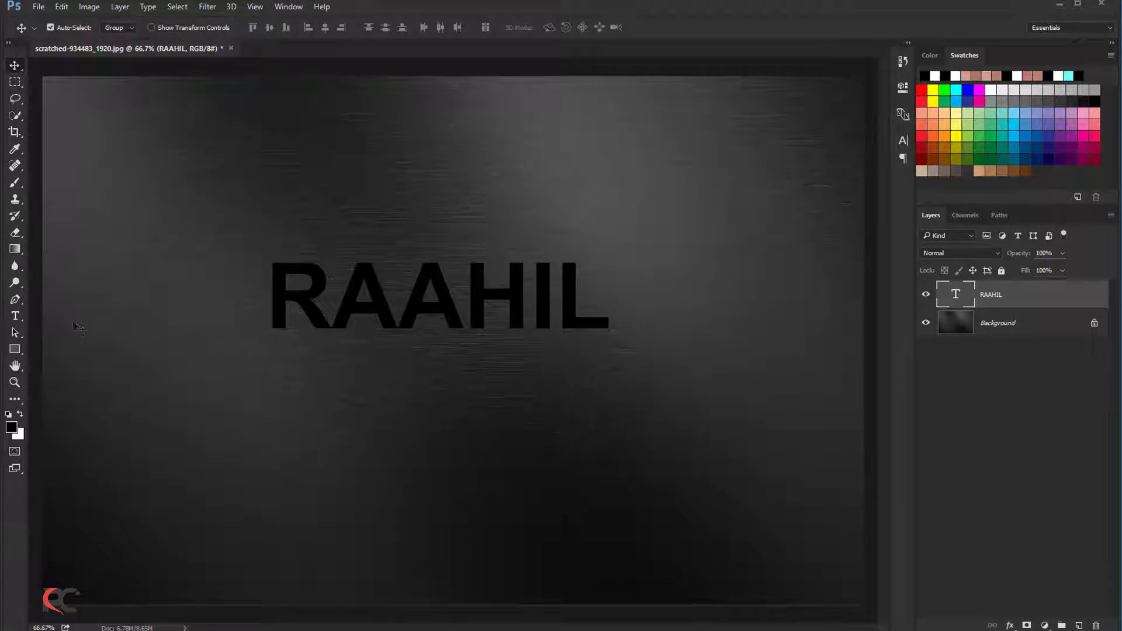
# Step: Type CREATION as a second text line and move it beneath RAAHIL
pyautogui.click(15, 316)
pyautogui.click(255, 392)
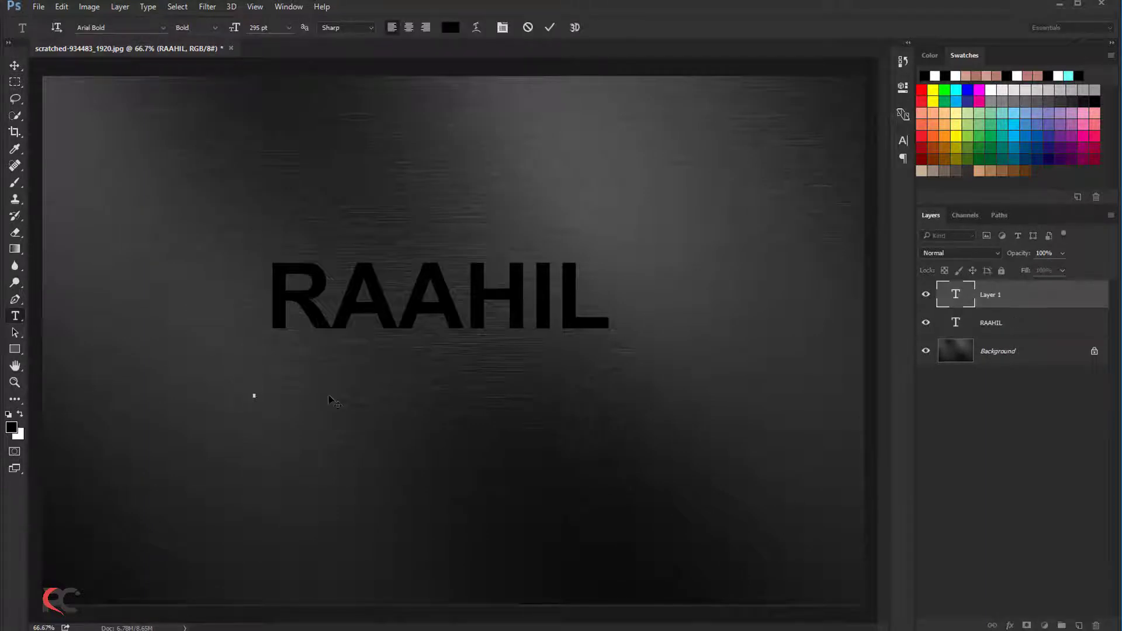
pyautogui.write('C')
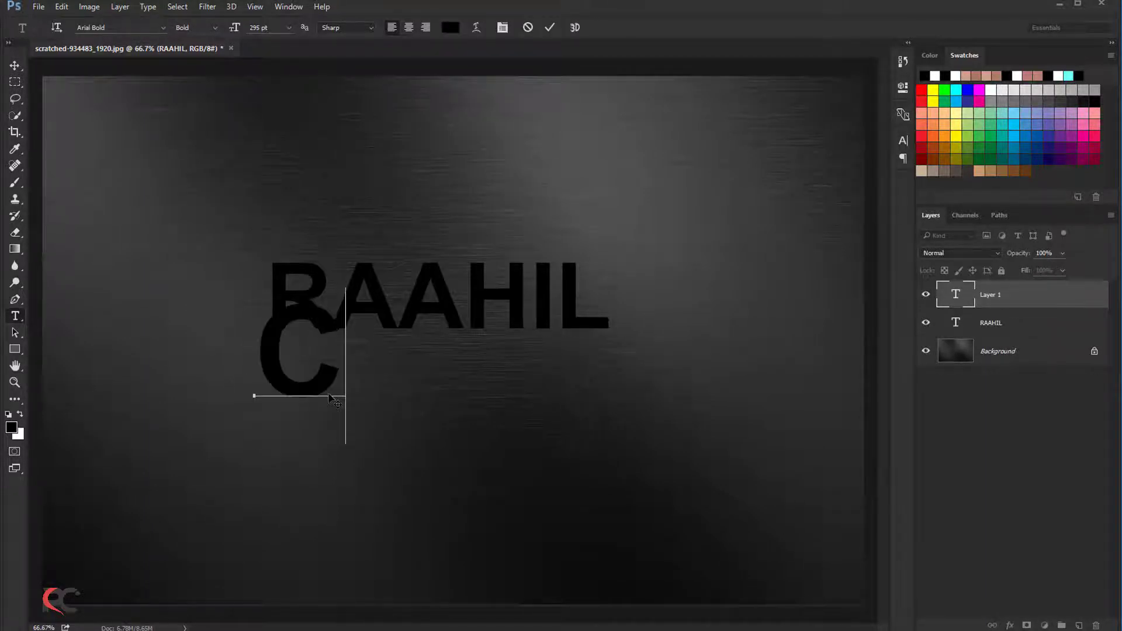
pyautogui.write('REA')
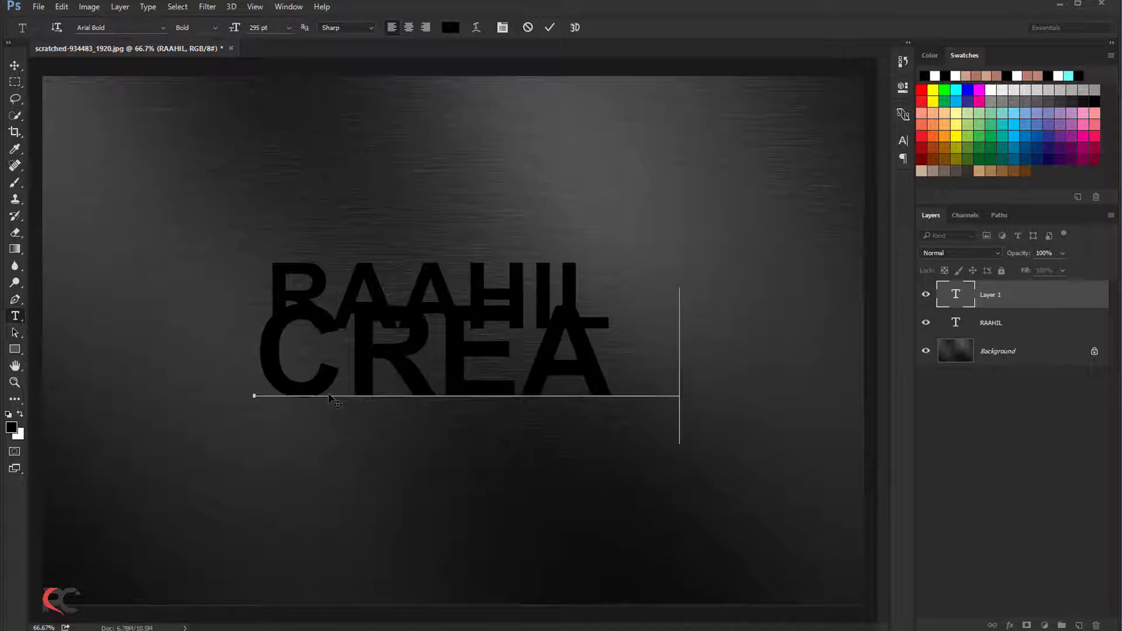
pyautogui.write('TION')
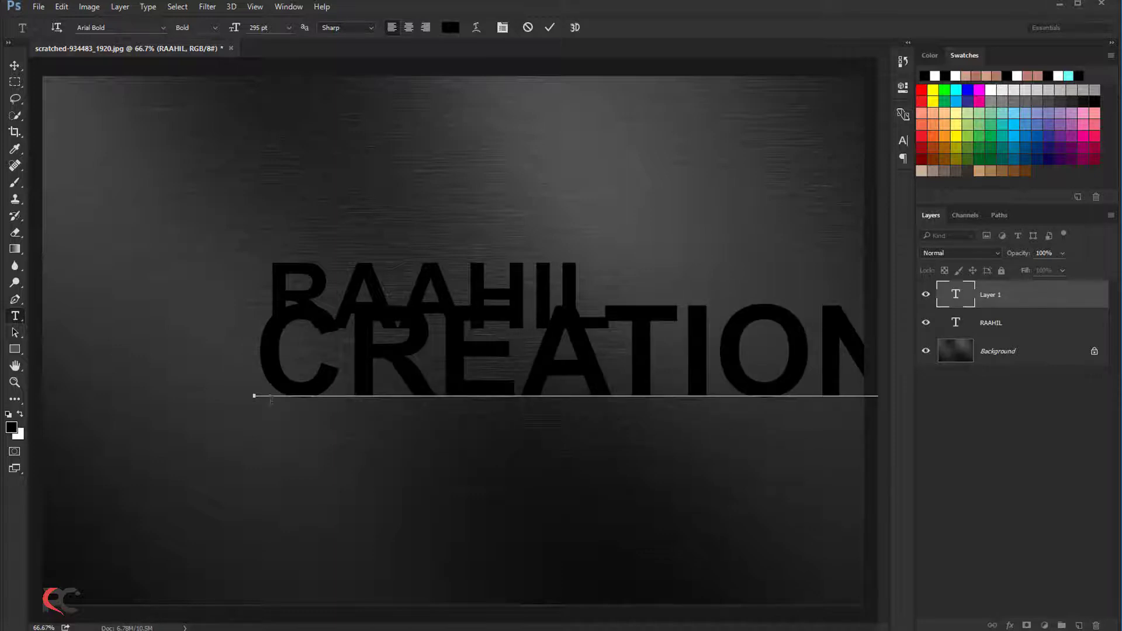
pyautogui.click(15, 65)
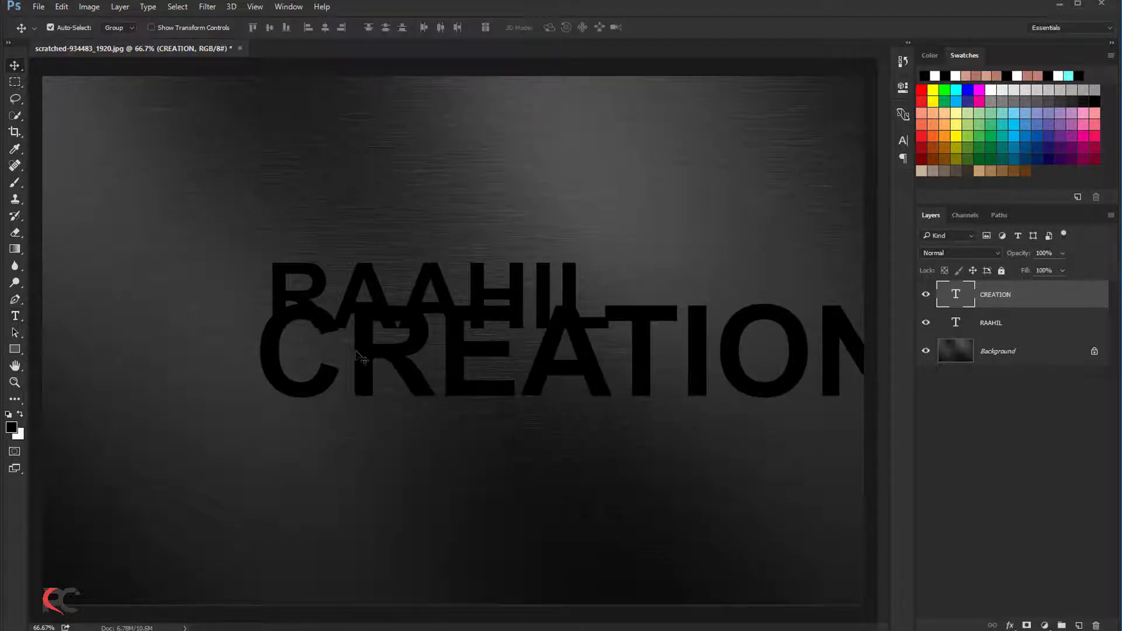
pyautogui.moveTo(357, 354); pyautogui.dragTo(222, 390)
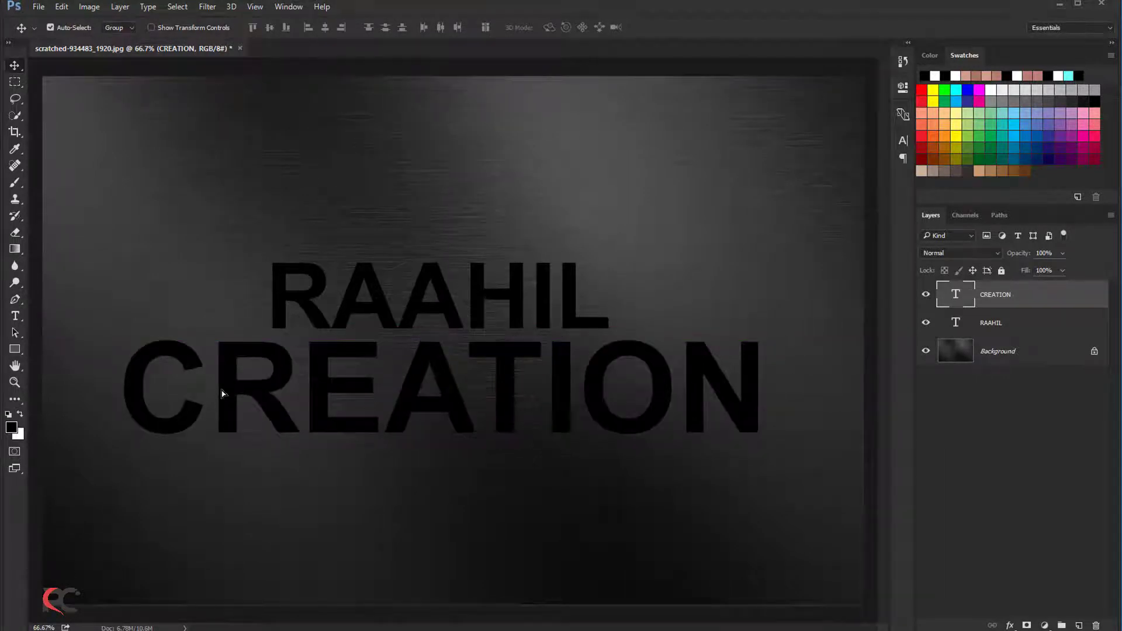
# Step: Reduce CREATION to 239 pt and centre it under RAAHIL
pyautogui.press('t')
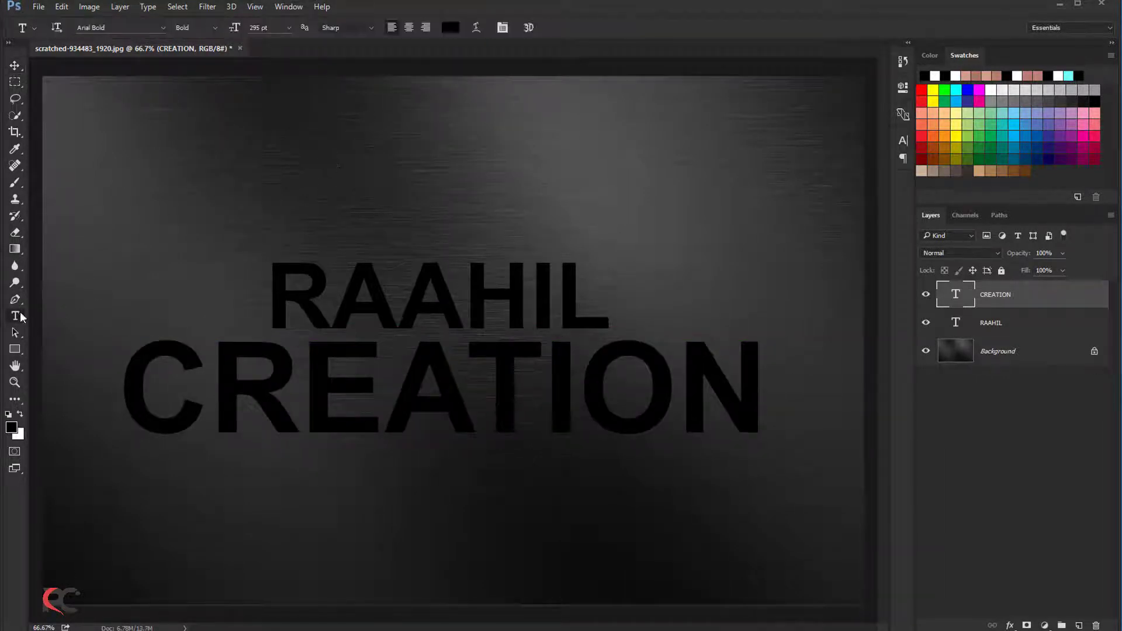
pyautogui.click(503, 27)
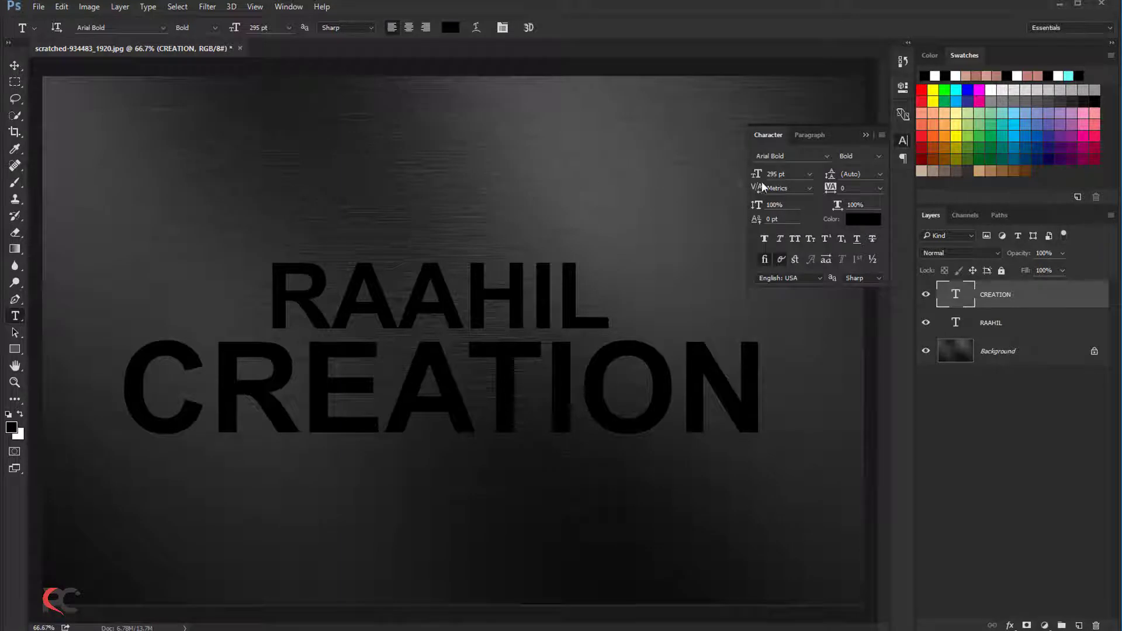
pyautogui.moveTo(757, 174); pyautogui.dragTo(742, 181)
pyautogui.press('v')
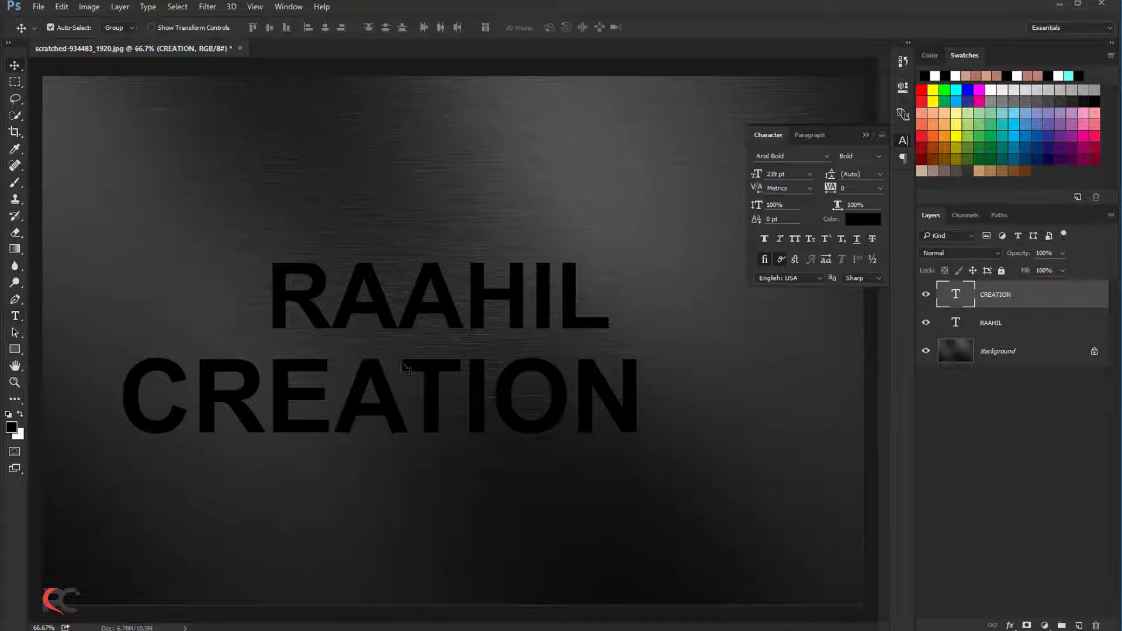
pyautogui.moveTo(449, 363); pyautogui.dragTo(486, 351)
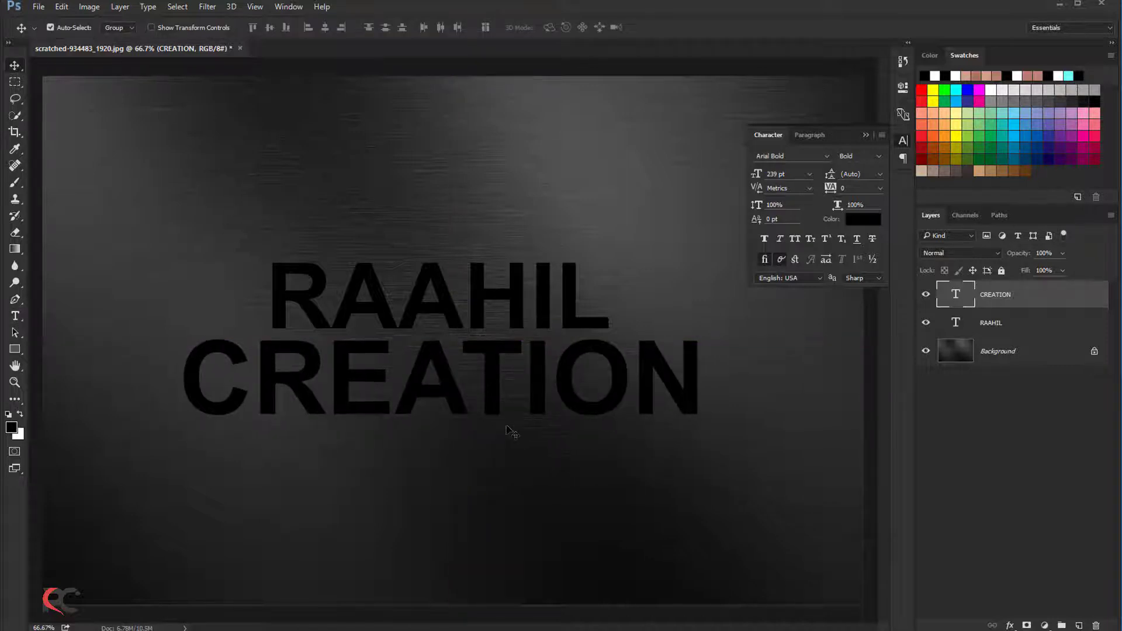
pyautogui.click(866, 138)
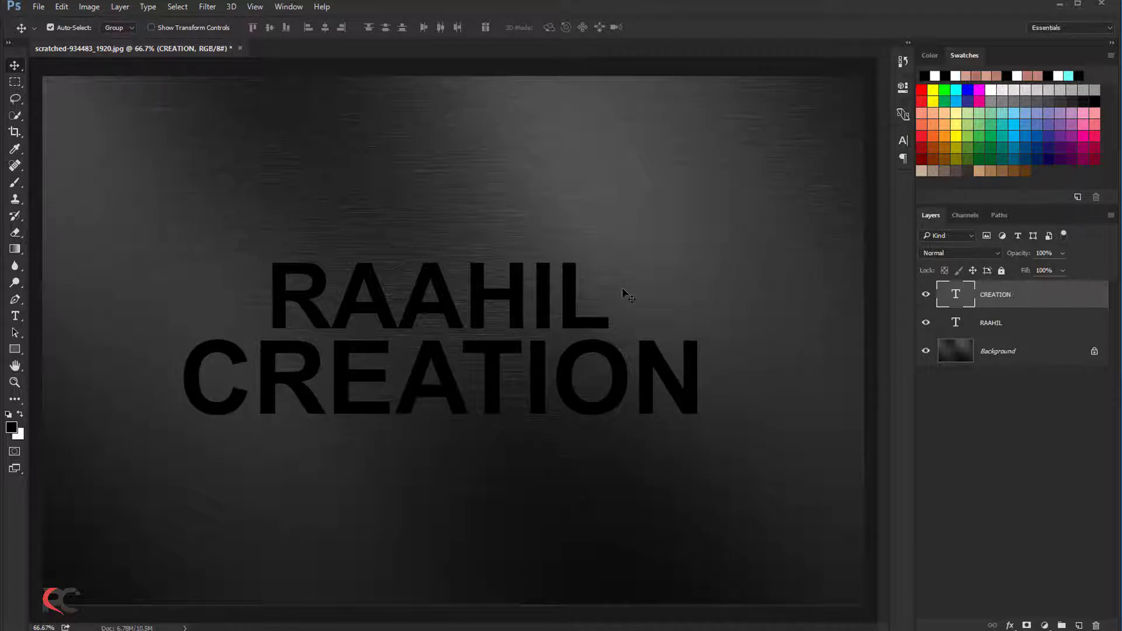
pyautogui.scroll(-2, 621, 285)
pyautogui.scroll(1, 622, 285)
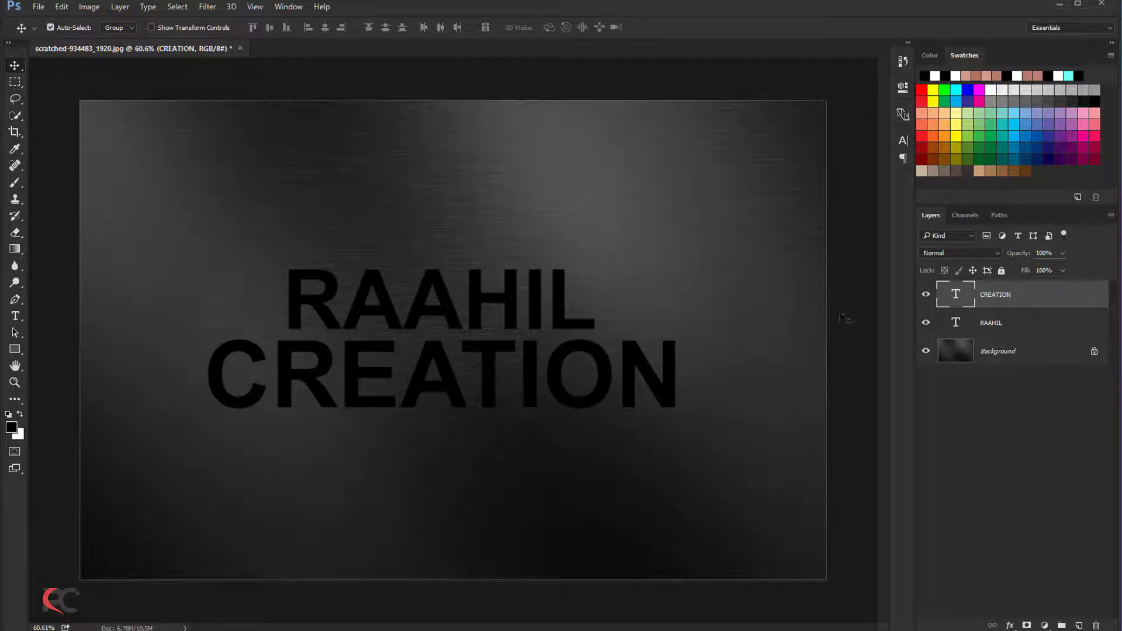
# Step: Scale both text lines together to 82.7% and centre them on the canvas
pyautogui.keyDown('shift'); pyautogui.click(993, 329); pyautogui.keyUp('shift')
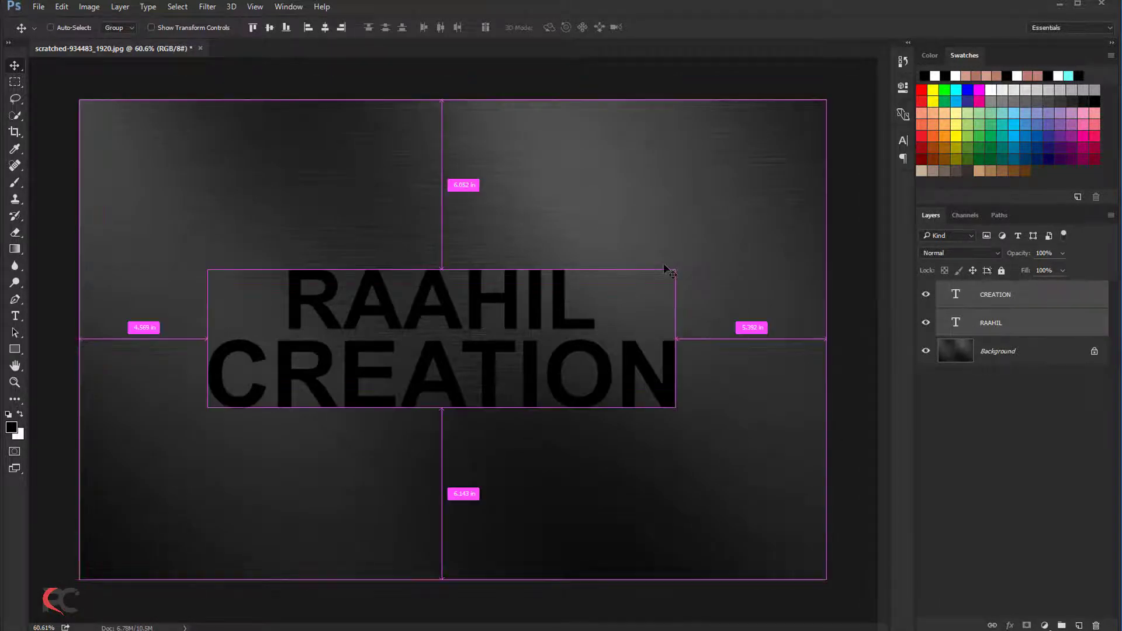
pyautogui.hotkey('ctrl', 't')
pyautogui.moveTo(671, 268); pyautogui.dragTo(643, 283)
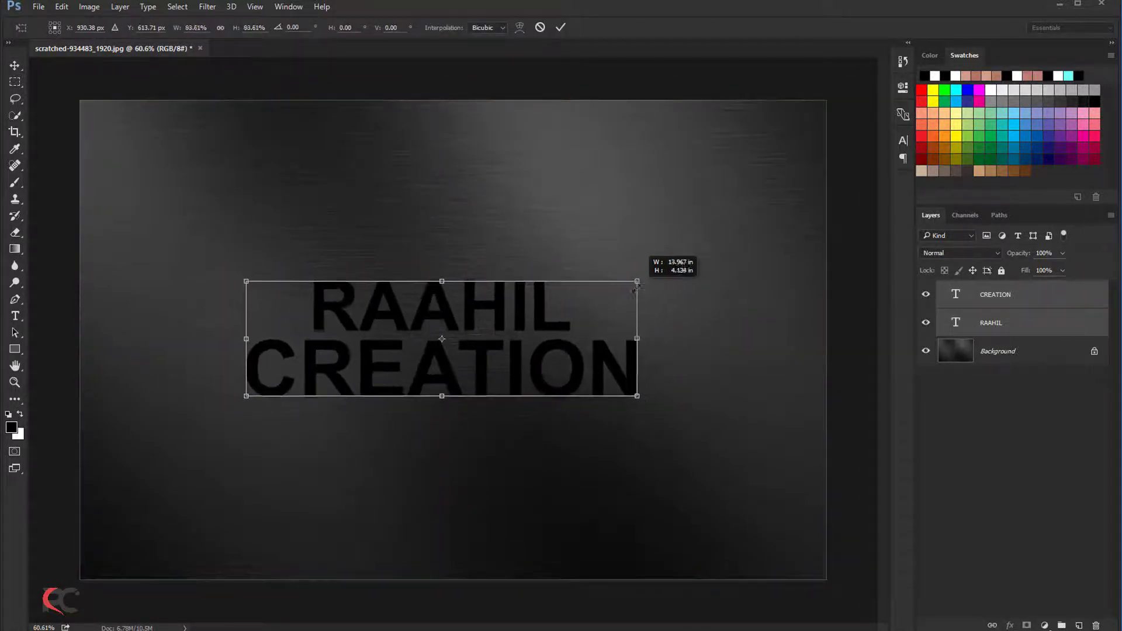
pyautogui.moveTo(575, 316); pyautogui.dragTo(587, 318)
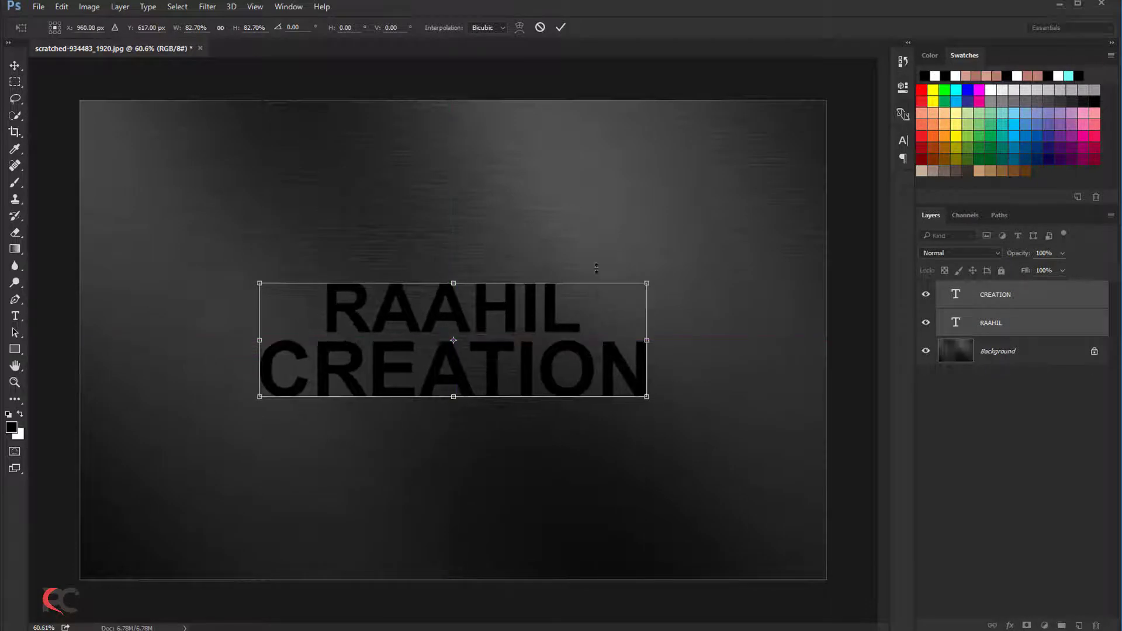
pyautogui.click(560, 28)
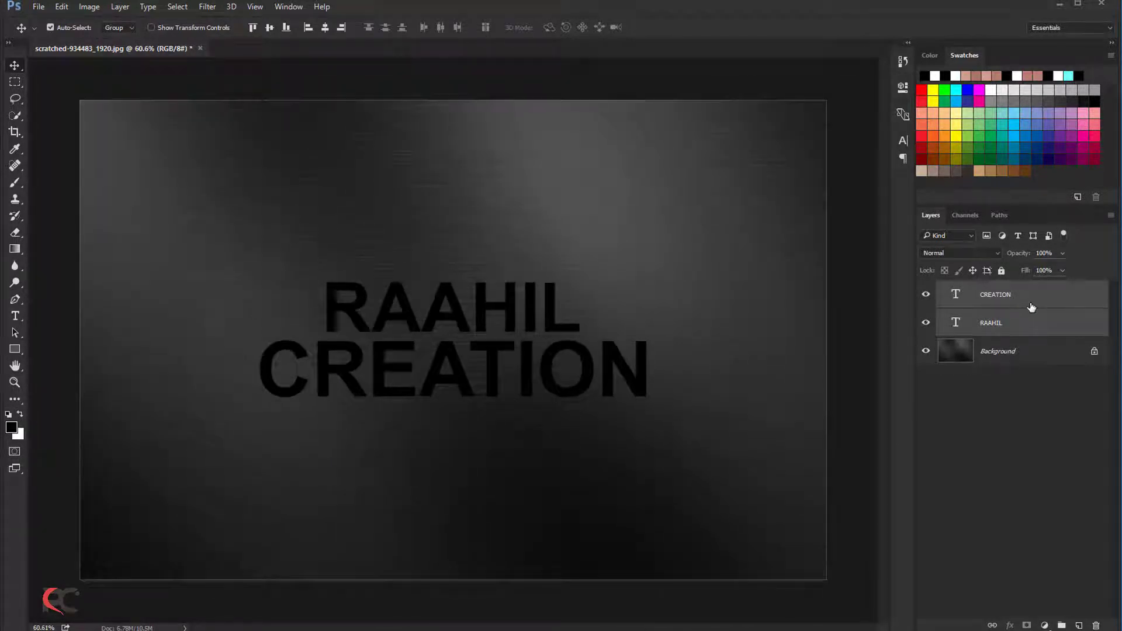
# Step: Merge the lines into one CREATION layer and add a hidden CREATION copy
pyautogui.hotkey('ctrl', 'e')
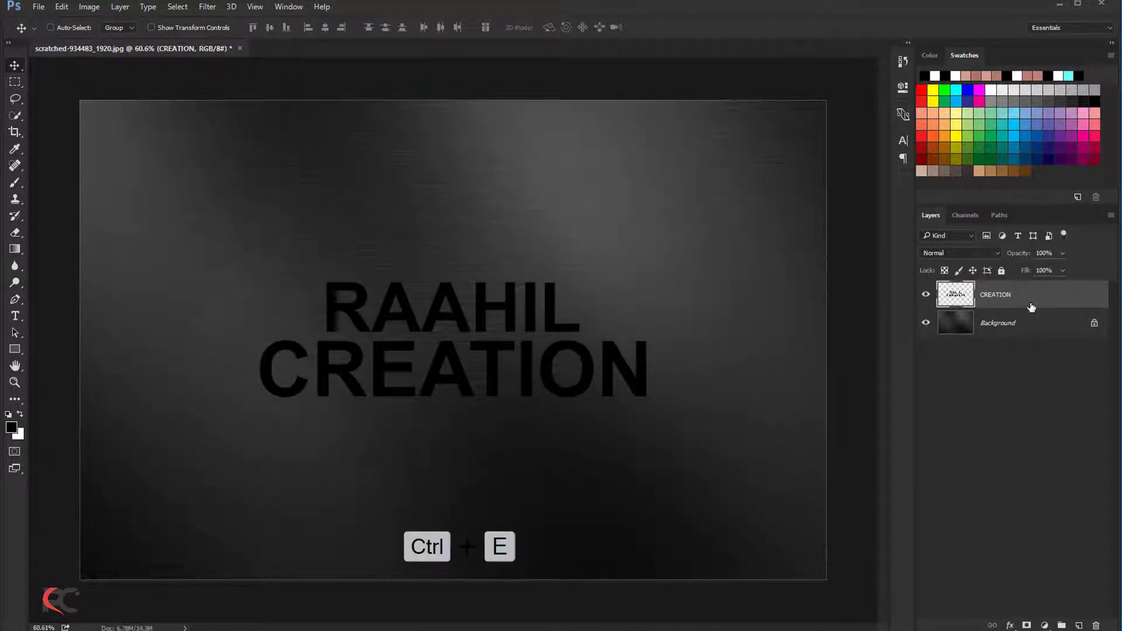
pyautogui.click(926, 295)
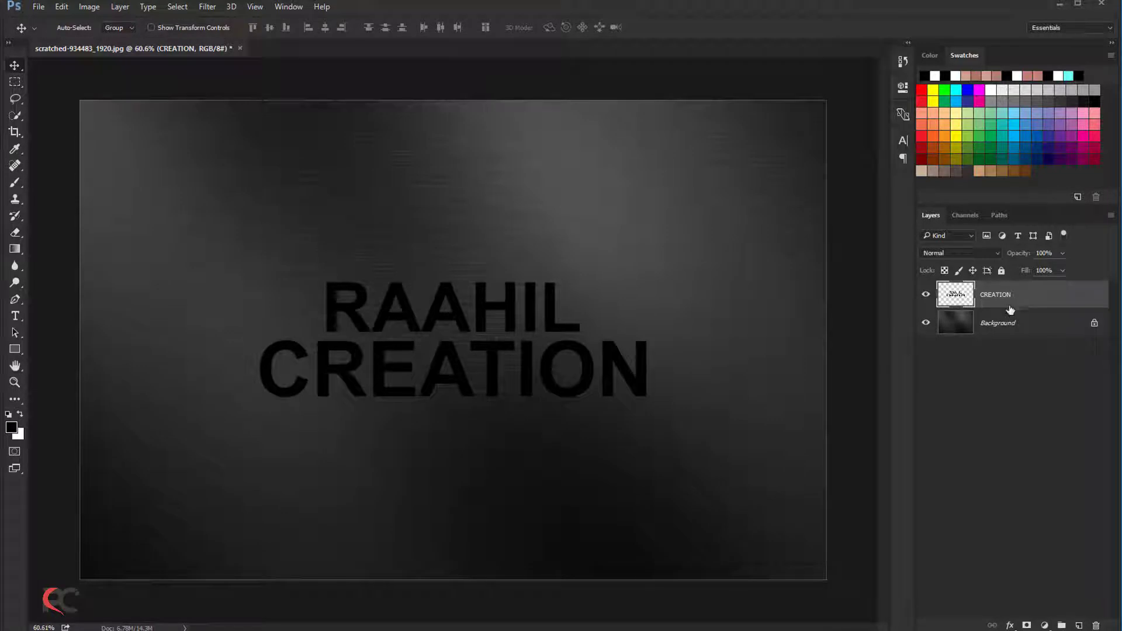
pyautogui.hotkey('ctrl', 'j')
pyautogui.click(925, 294)
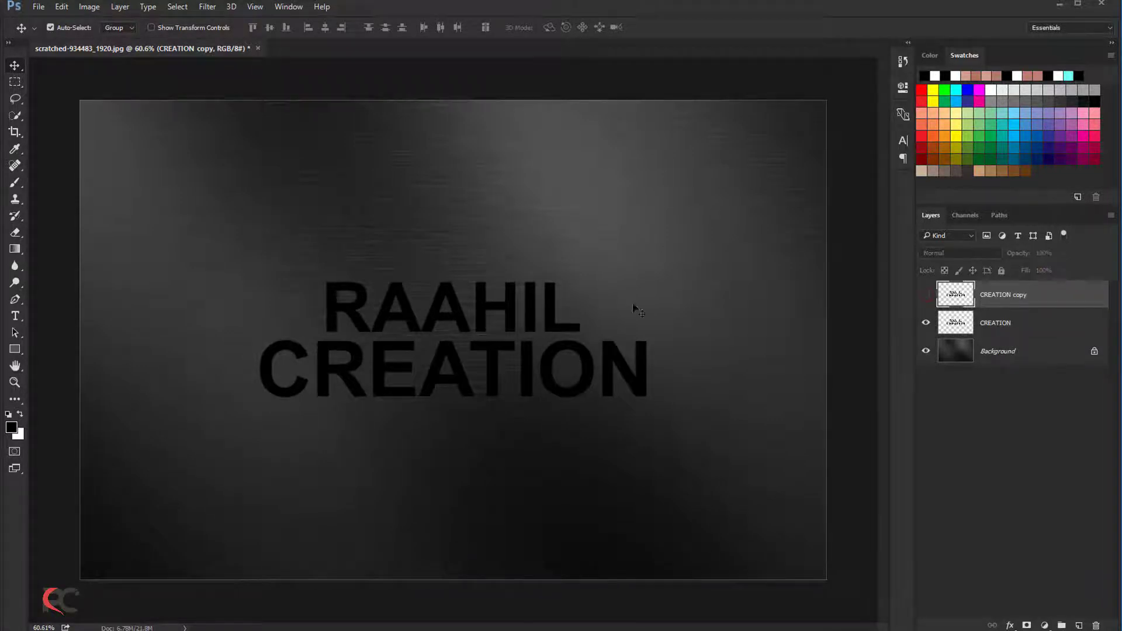
pyautogui.hotkey('ctrl', '+')
pyautogui.click(1008, 331)
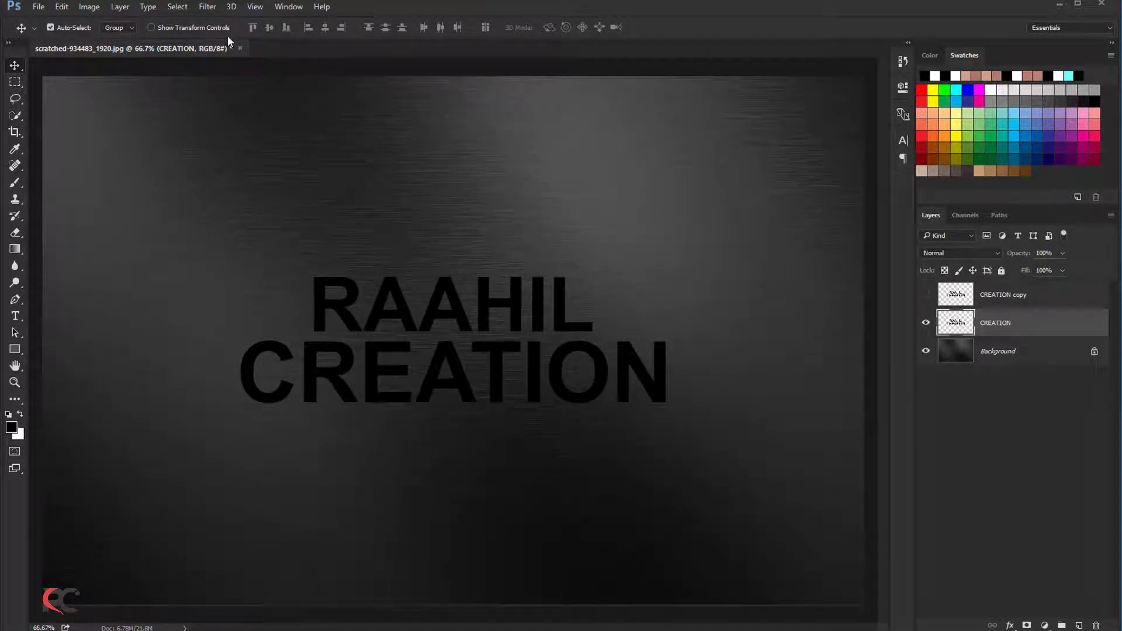
# Step: Apply a 3.3-pixel Gaussian Blur to the CREATION layer
pyautogui.click(207, 7)
pyautogui.moveTo(263, 148)
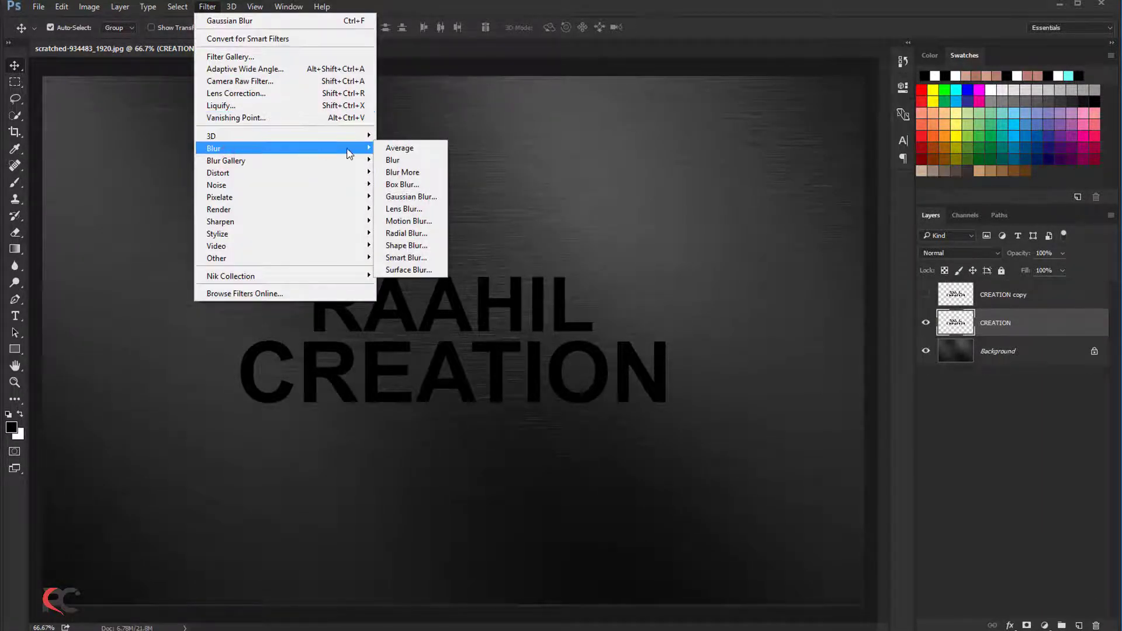
pyautogui.click(403, 197)
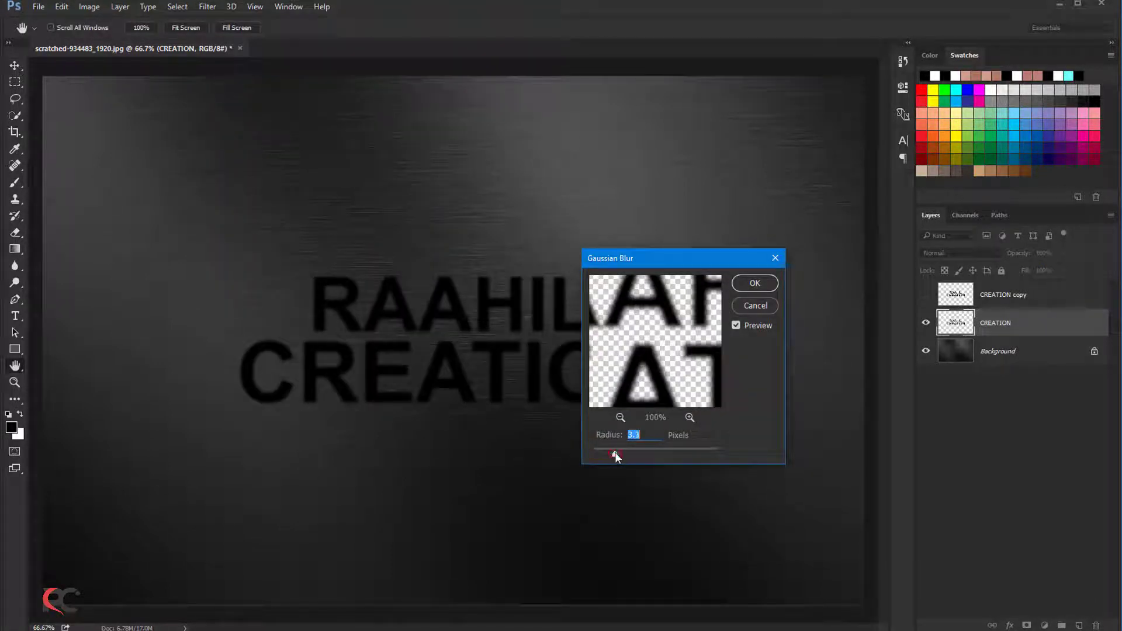
pyautogui.moveTo(614, 451); pyautogui.dragTo(616, 451)
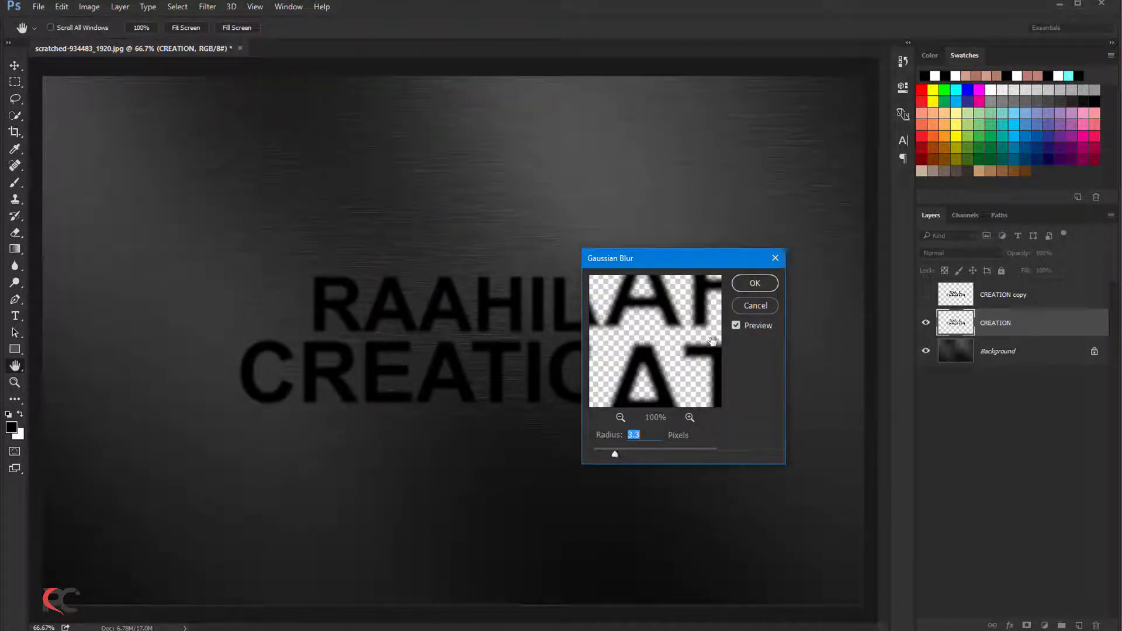
pyautogui.click(754, 284)
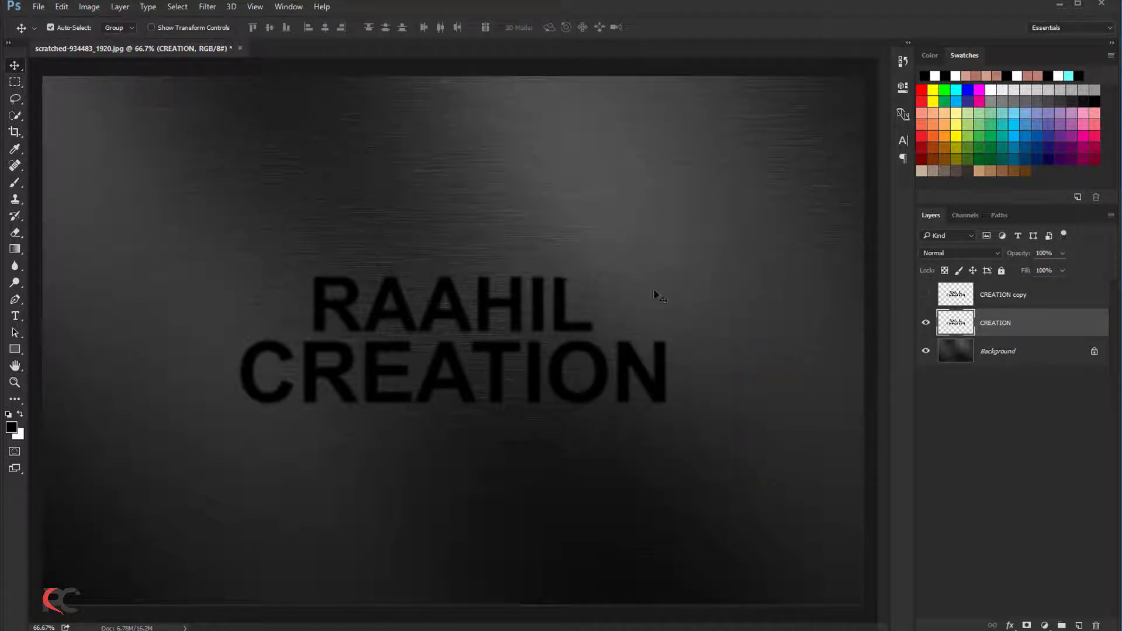
pyautogui.click(925, 322)
# Step: Show CREATION copy and duplicate it as a hidden CREATION copy 2
pyautogui.click(925, 295)
pyautogui.click(994, 300)
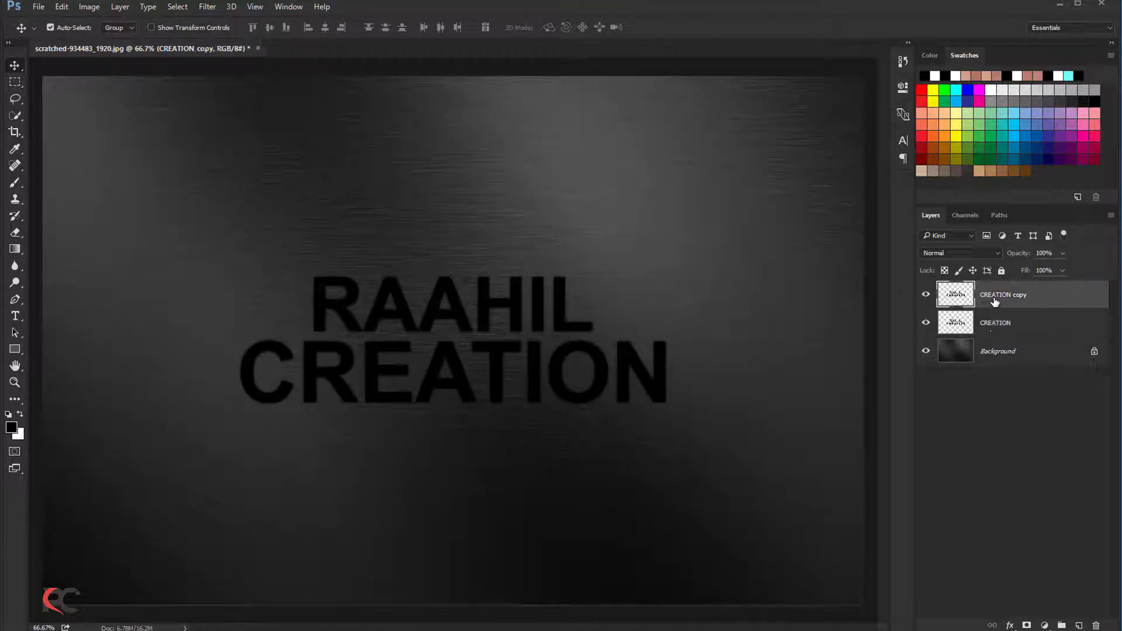
pyautogui.hotkey('ctrl', 'j')
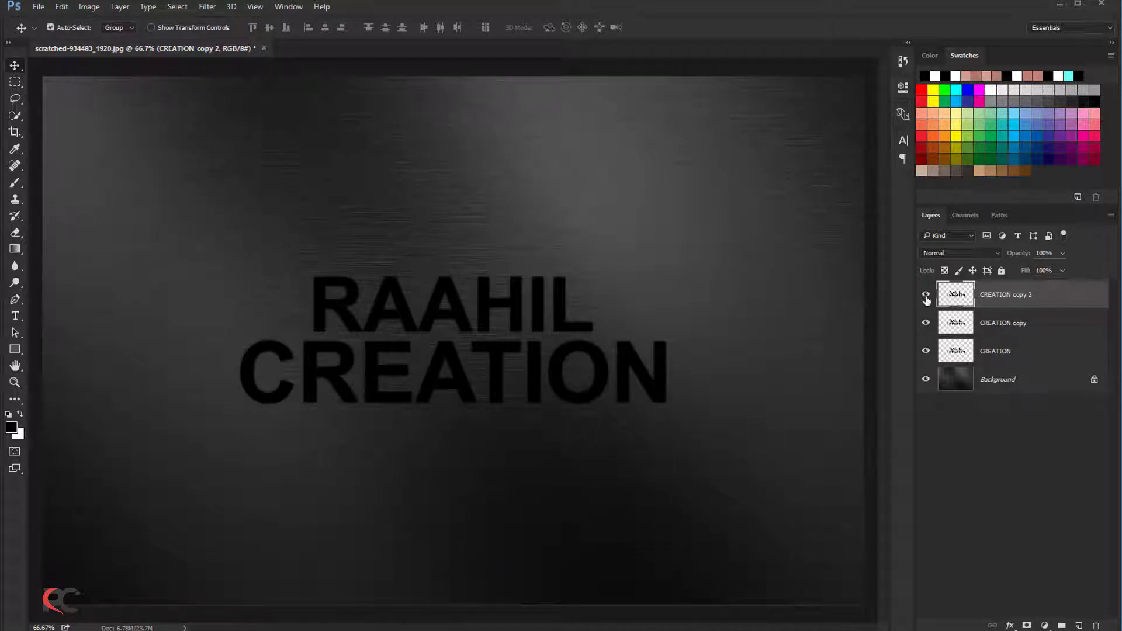
pyautogui.click(926, 294)
pyautogui.click(993, 323)
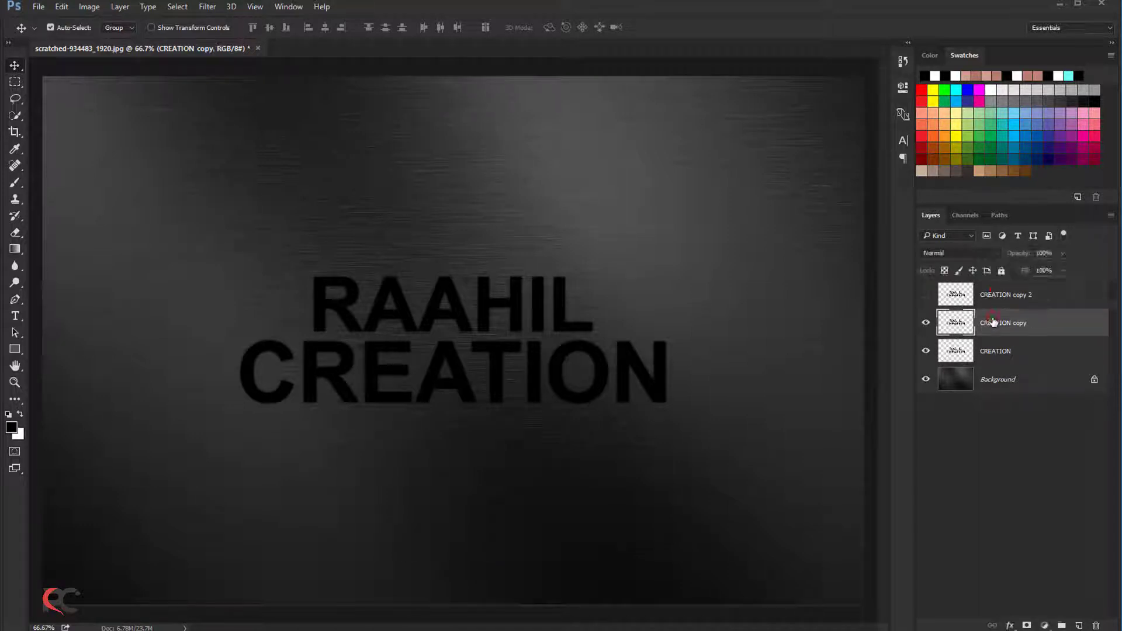
# Step: Give CREATION copy a white Screen-mode outer glow at 35% opacity and 10 px size
pyautogui.doubleClick(1043, 325)
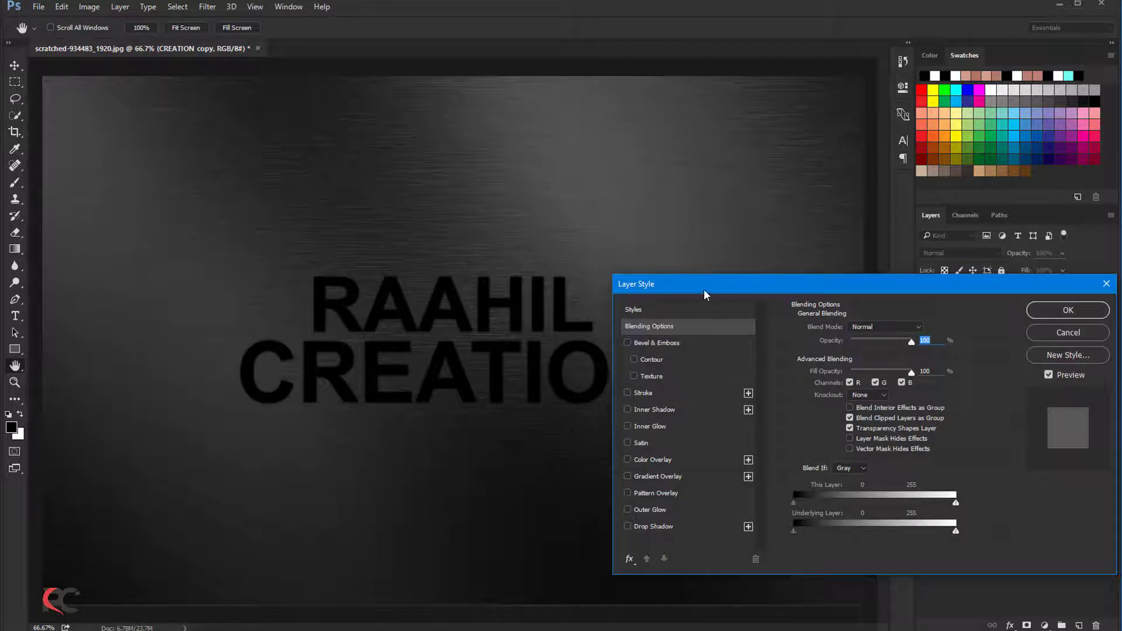
pyautogui.moveTo(704, 290)
pyautogui.mouseDown()
pyautogui.moveTo(616, 297)
pyautogui.moveTo(654, 295)
pyautogui.mouseUp()
pyautogui.click(557, 511)
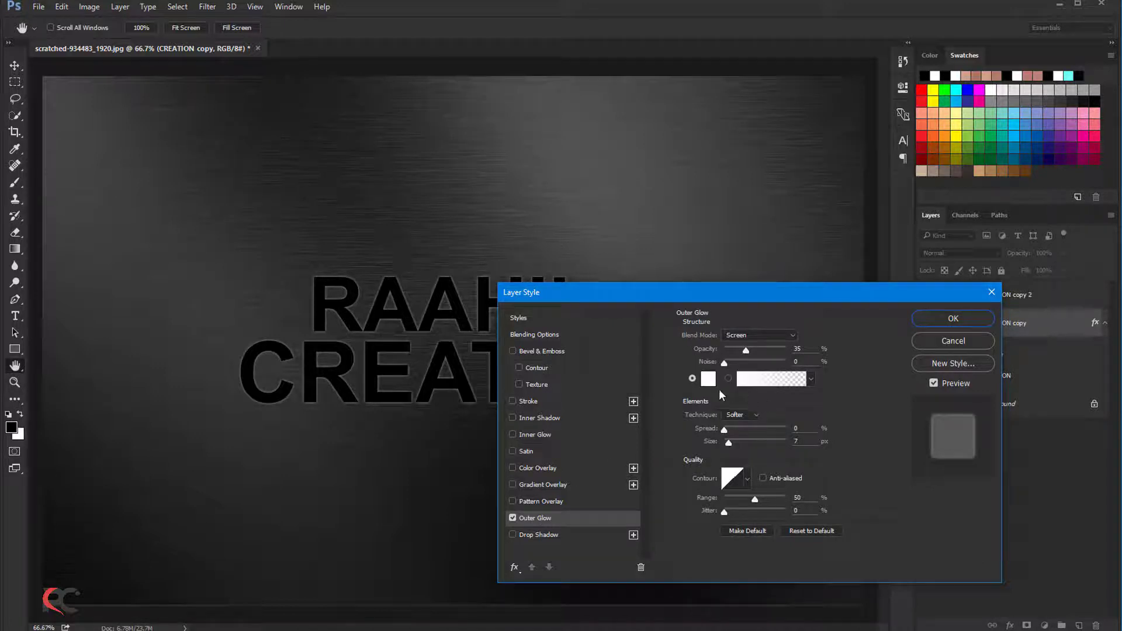
pyautogui.click(708, 378)
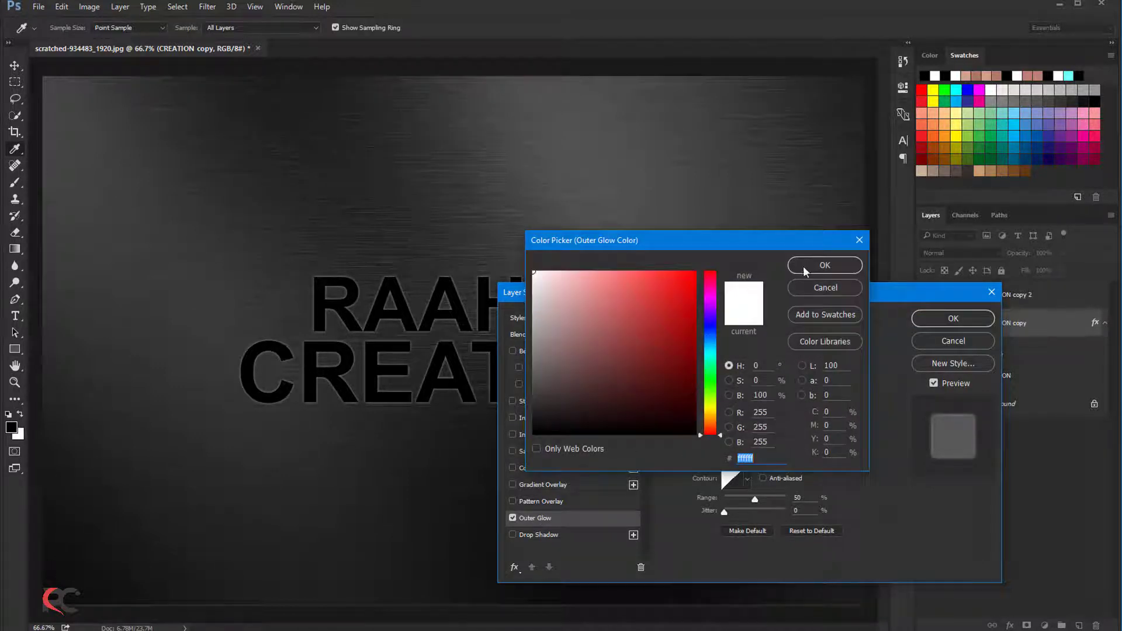
pyautogui.click(807, 270)
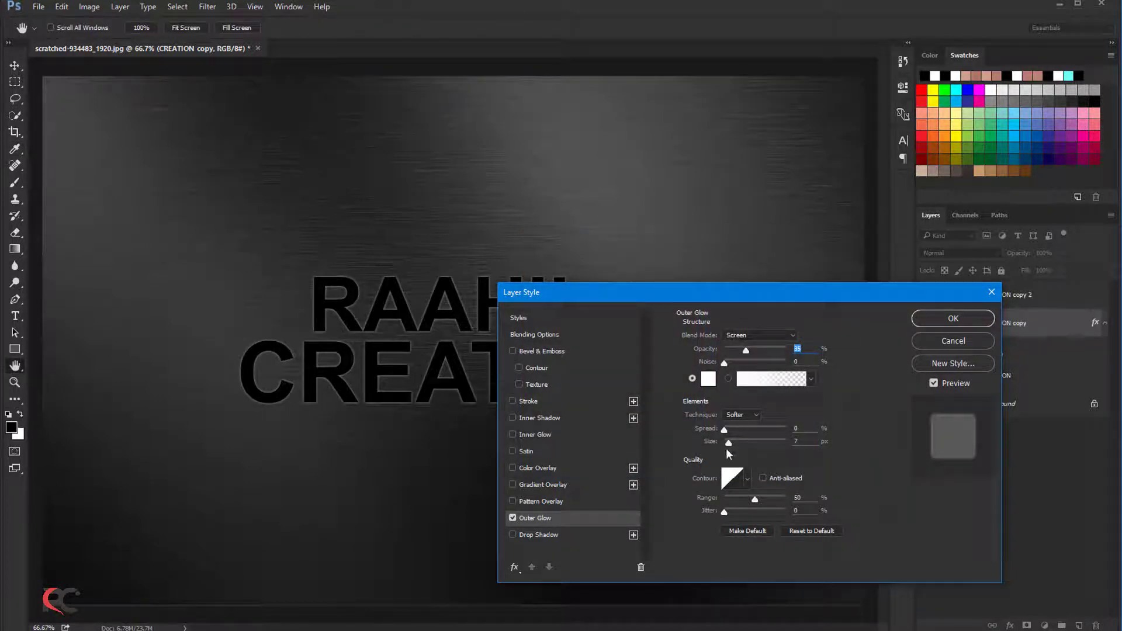
pyautogui.click(731, 443)
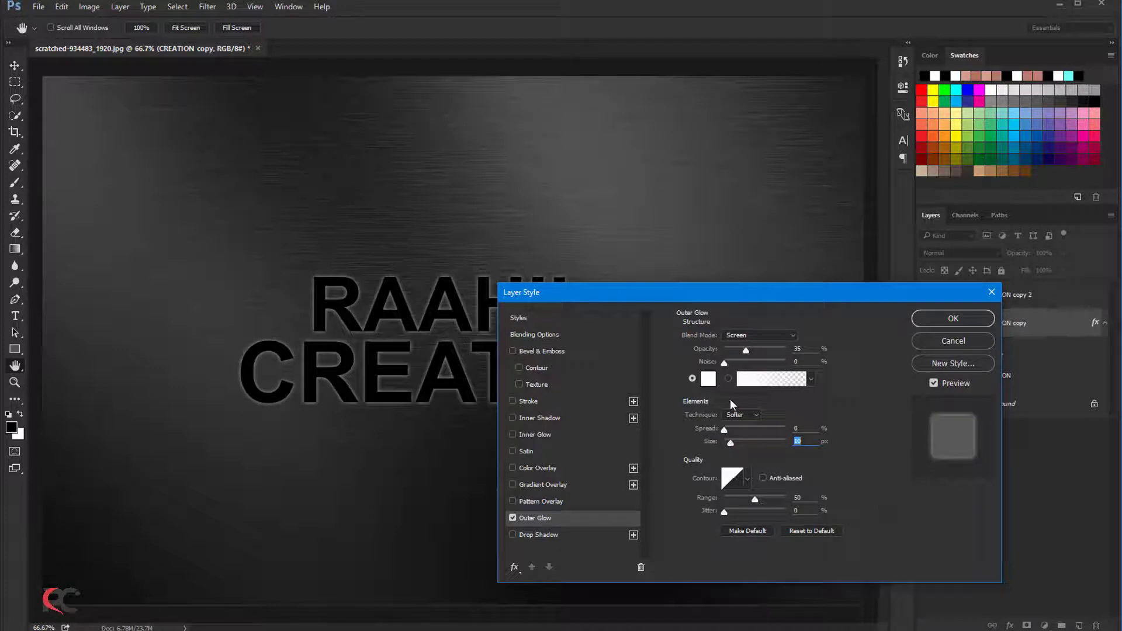
pyautogui.moveTo(708, 296); pyautogui.dragTo(702, 296)
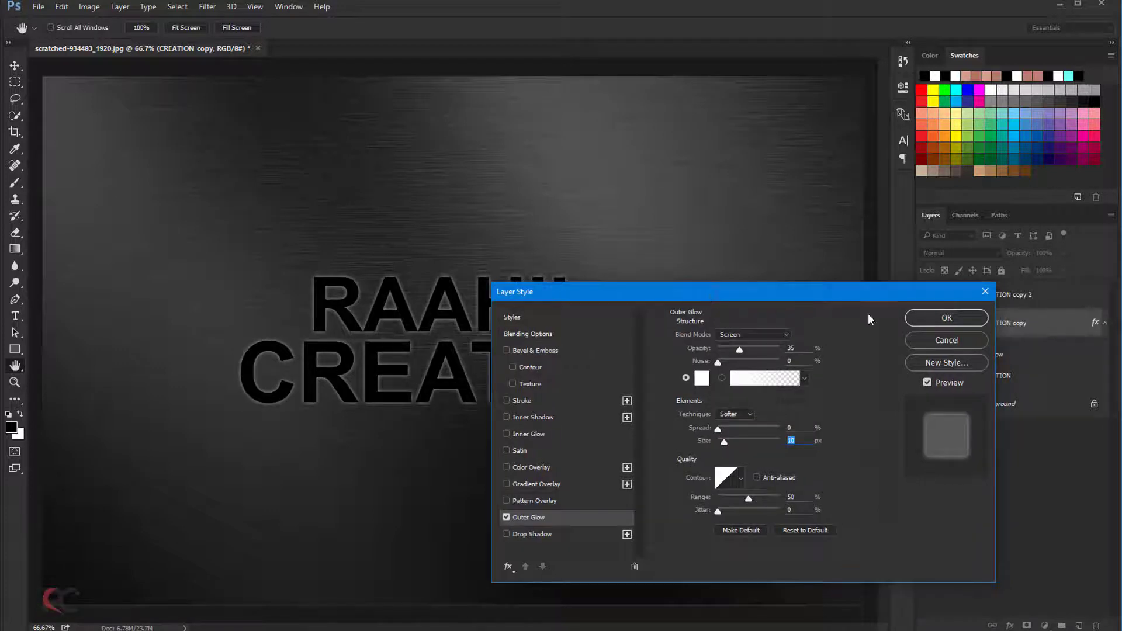
pyautogui.click(916, 319)
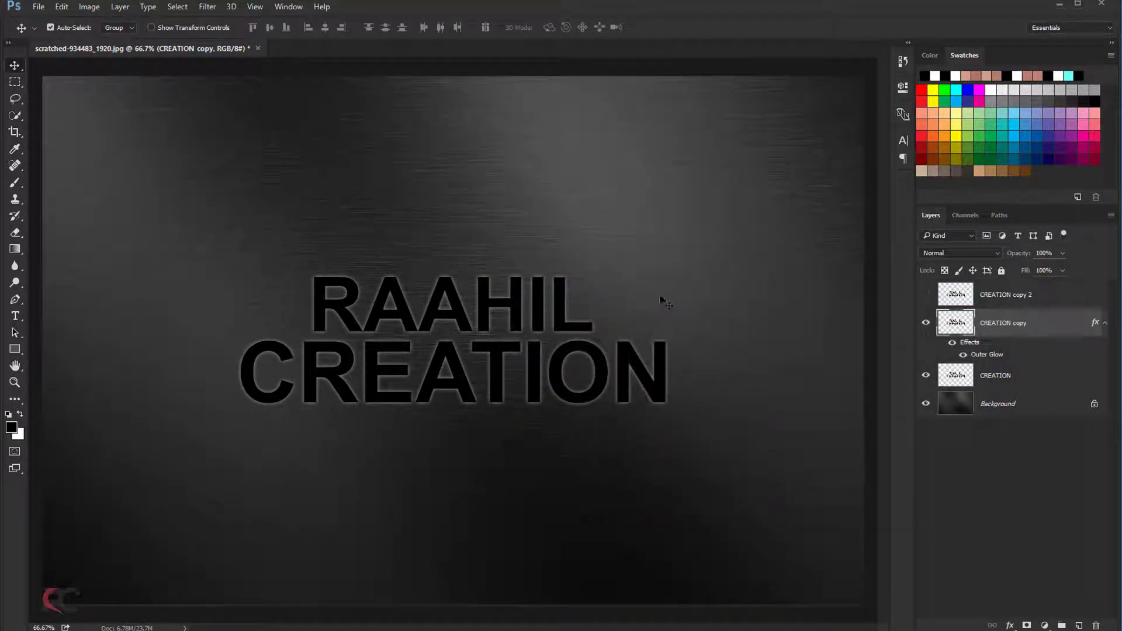
# Step: Add a gradient overlay to CREATION copy 2 using the Spectrum preset
pyautogui.click(987, 295)
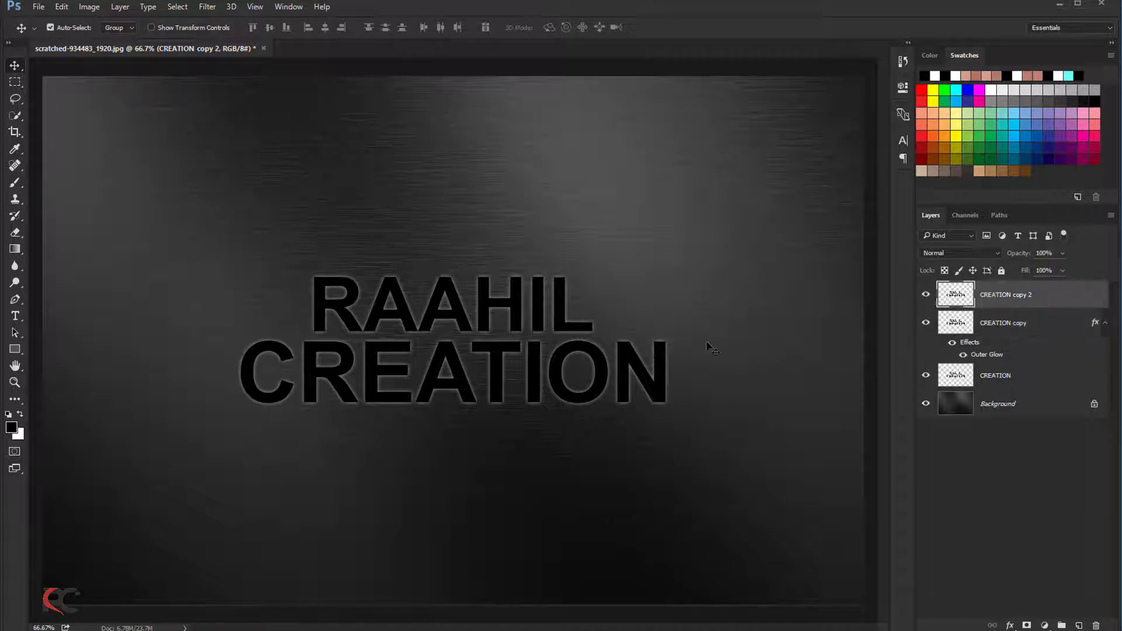
pyautogui.doubleClick(1044, 302)
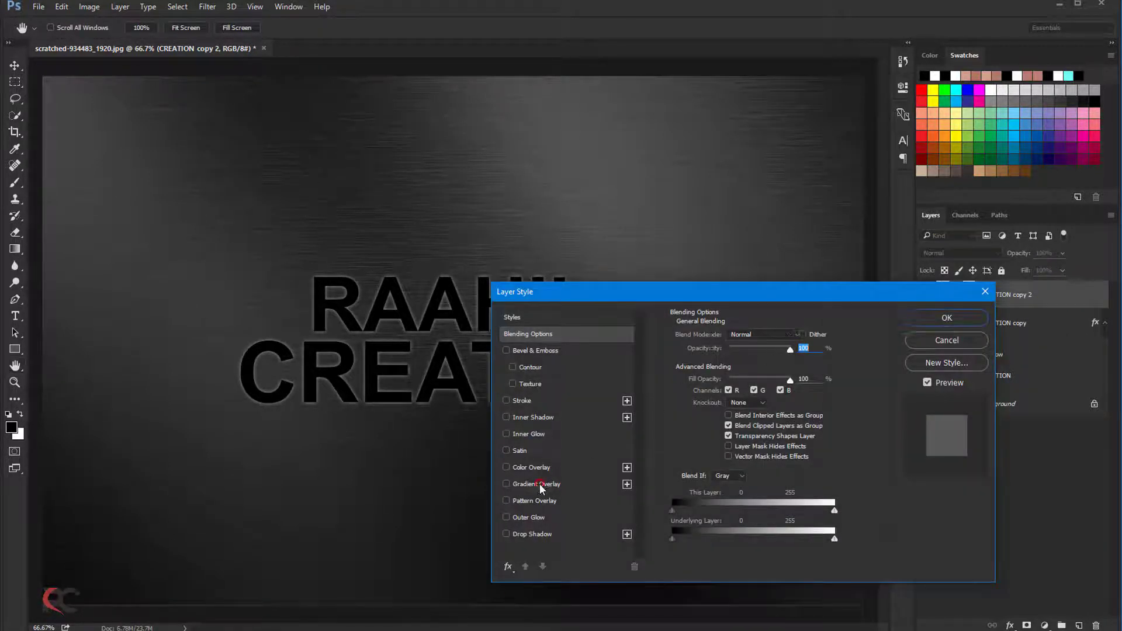
pyautogui.click(538, 483)
pyautogui.moveTo(708, 296); pyautogui.dragTo(745, 310)
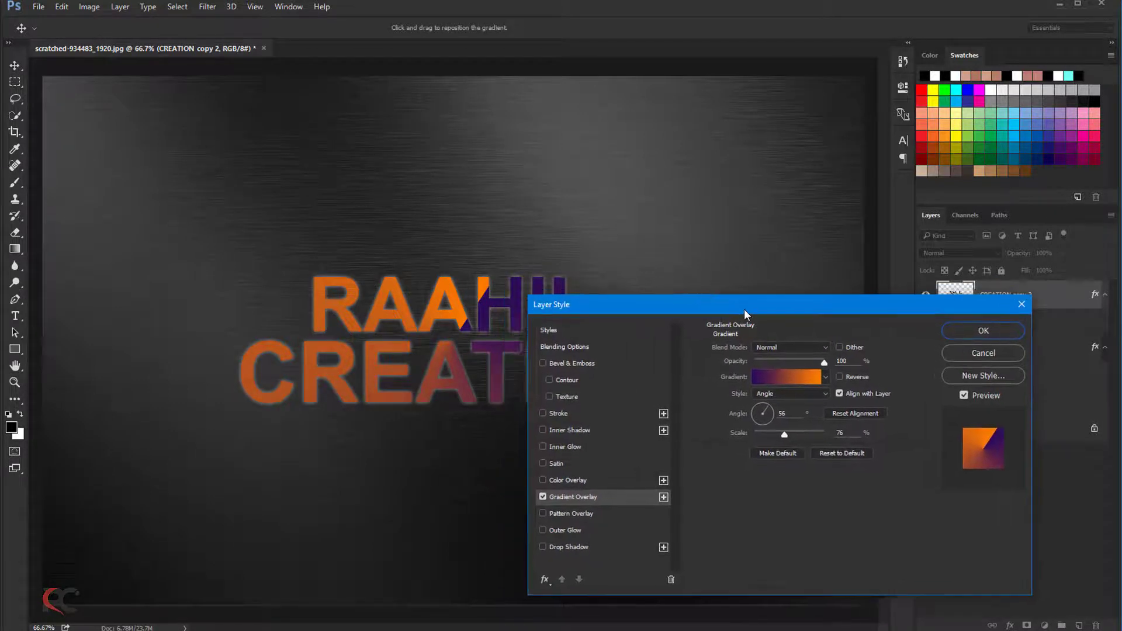
pyautogui.click(776, 376)
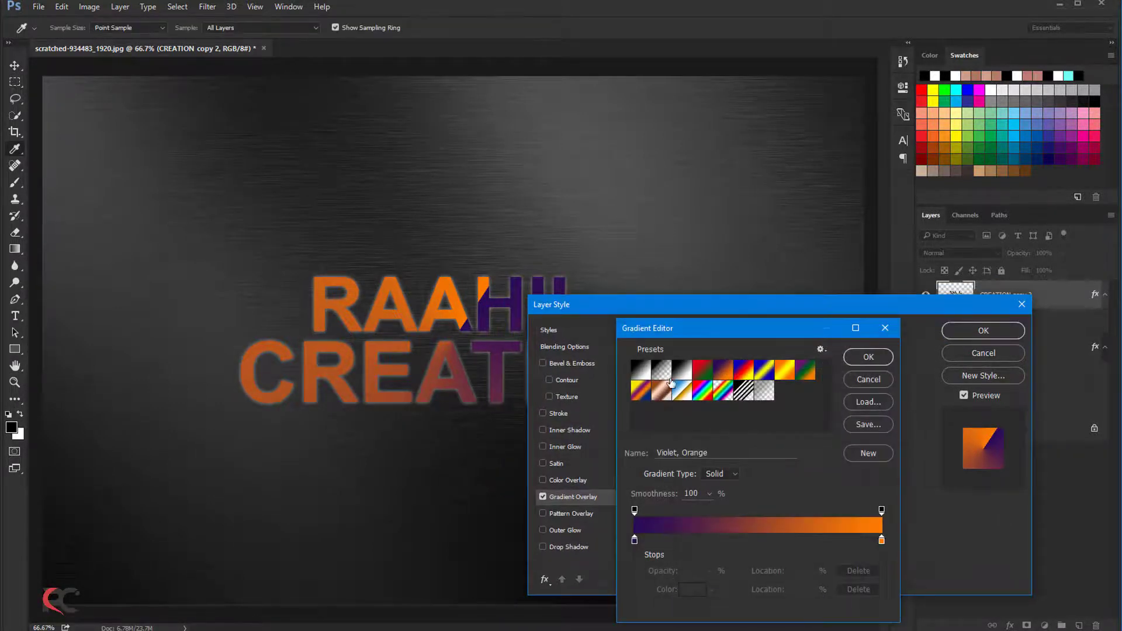
pyautogui.click(699, 394)
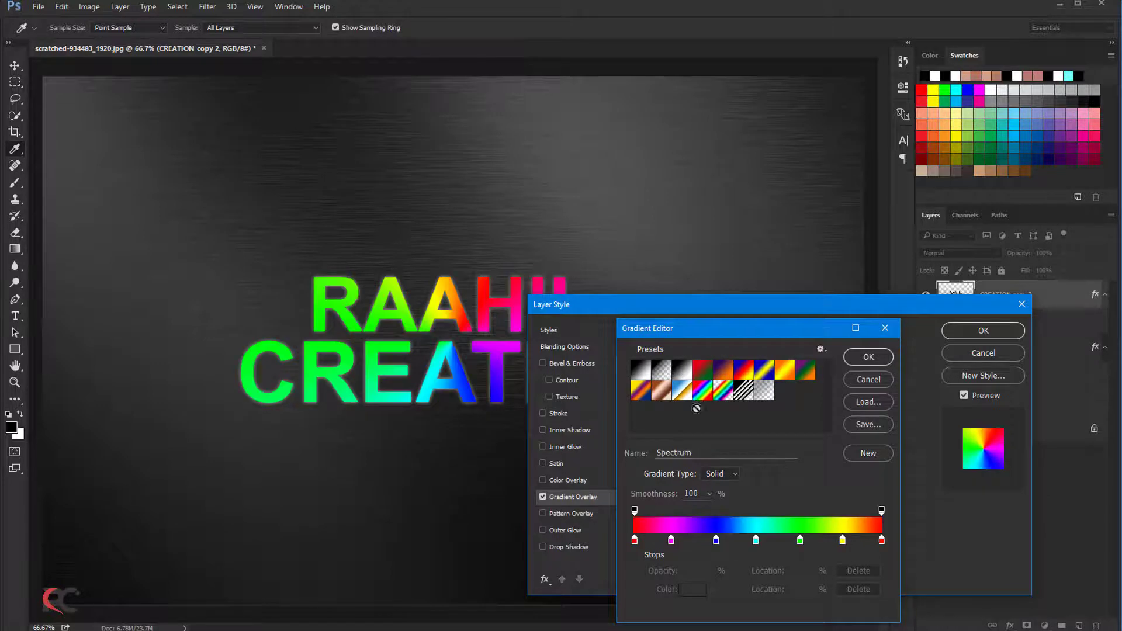
# Step: Set the leftmost gradient stop to white
pyautogui.click(634, 539)
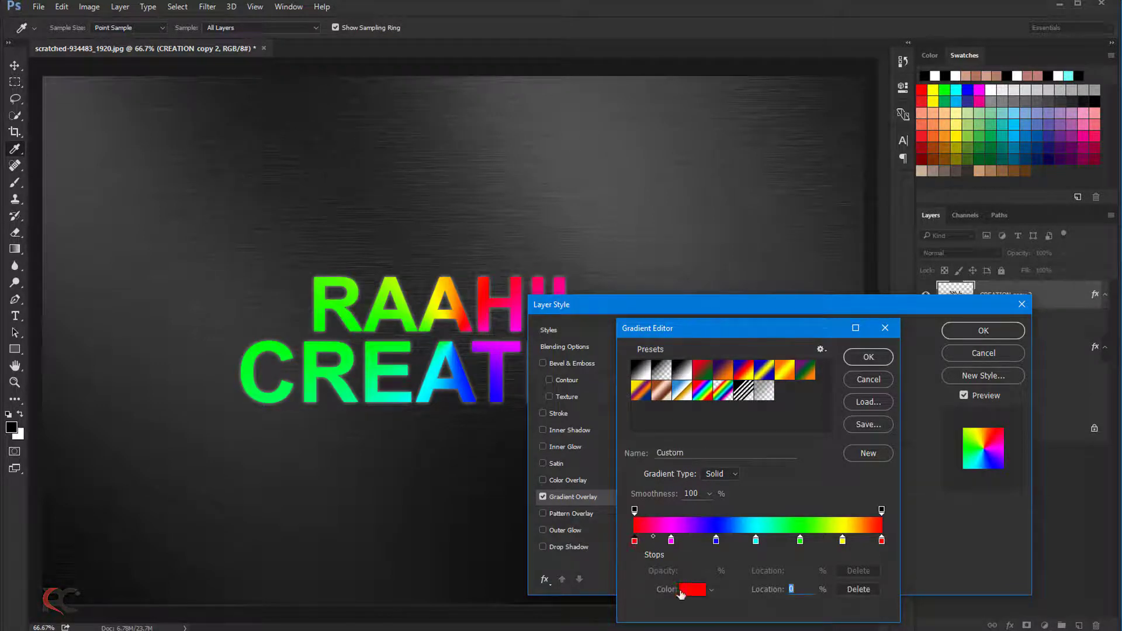
pyautogui.click(692, 589)
pyautogui.moveTo(607, 327); pyautogui.dragTo(498, 227)
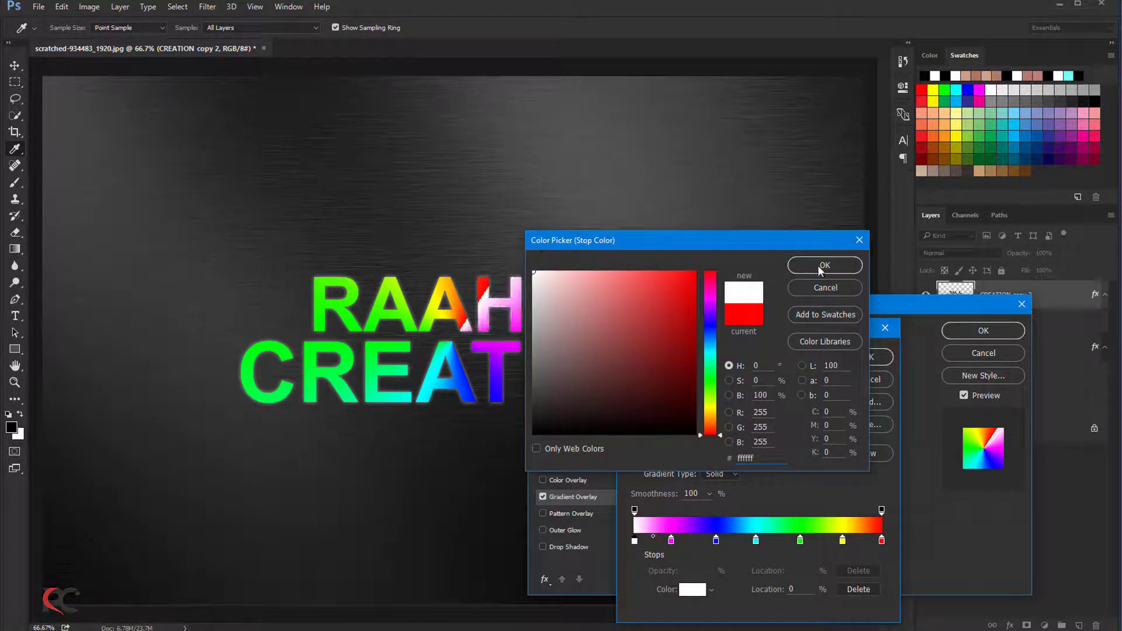
pyautogui.click(823, 264)
# Step: Recolour the magenta stop at 15% to grey #5b5b5b
pyautogui.click(671, 539)
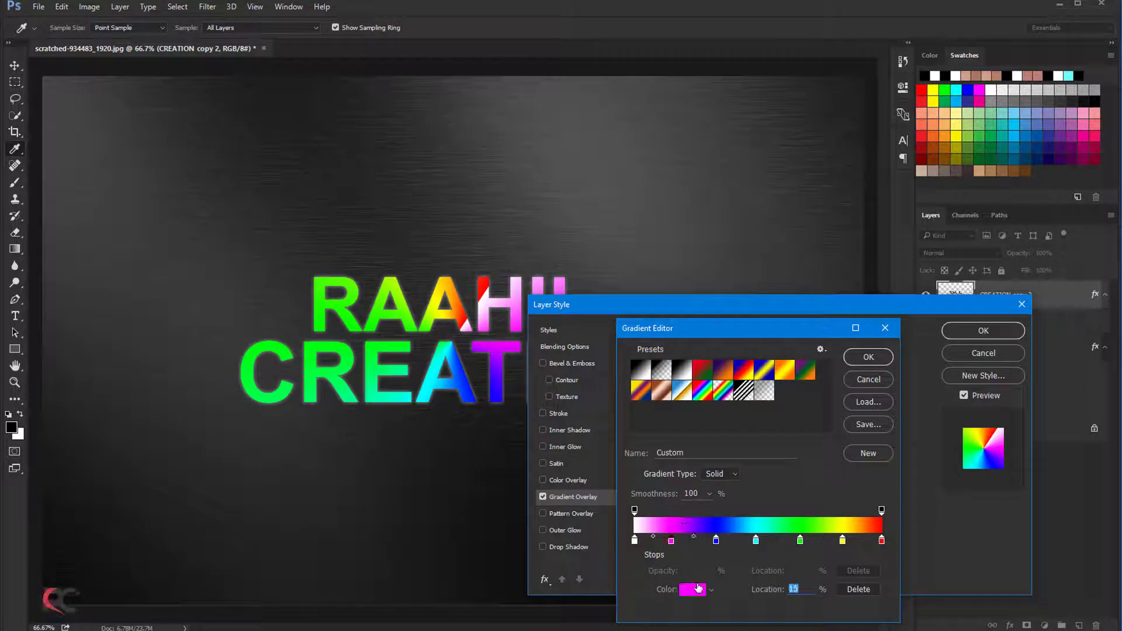
pyautogui.click(692, 589)
pyautogui.click(536, 390)
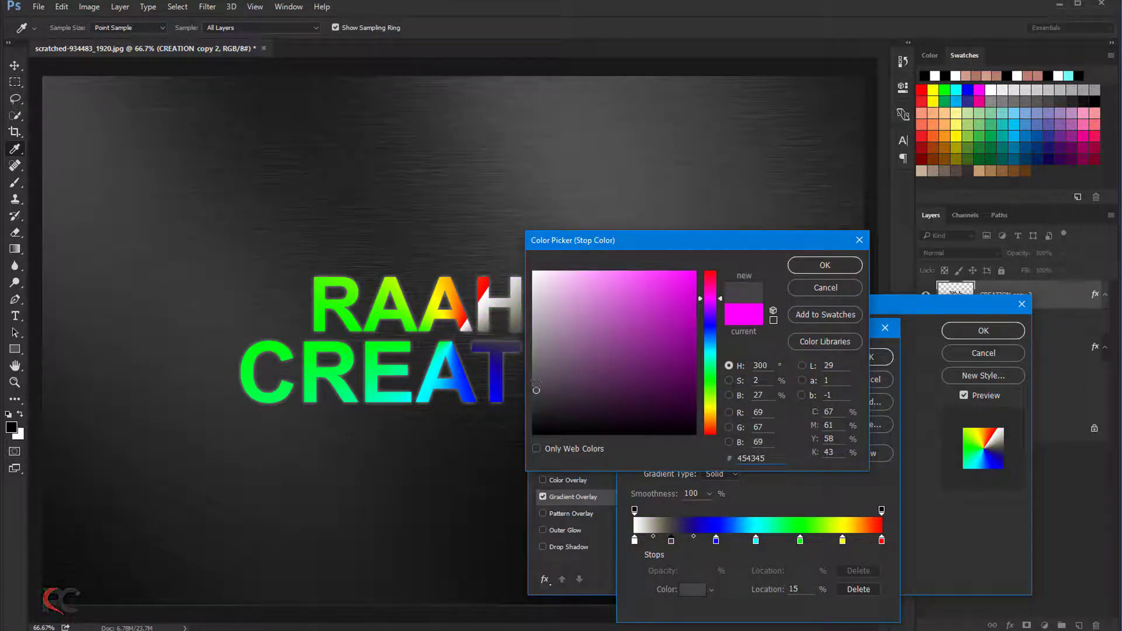
pyautogui.moveTo(536, 390); pyautogui.dragTo(534, 374)
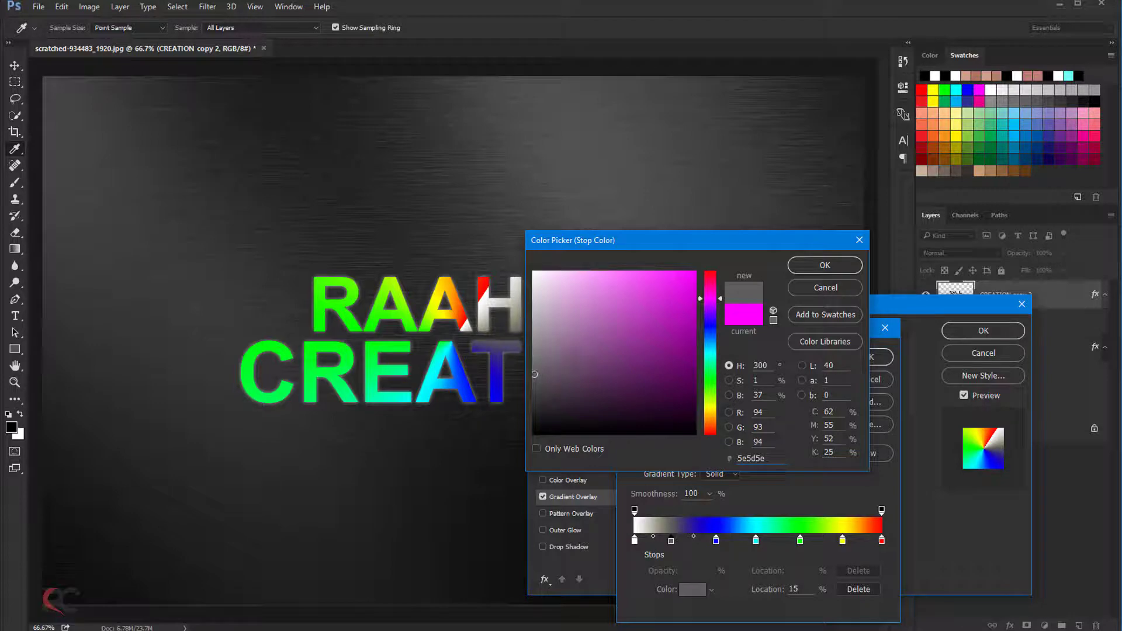
pyautogui.moveTo(534, 374); pyautogui.dragTo(533, 376)
pyautogui.click(794, 266)
pyautogui.click(683, 590)
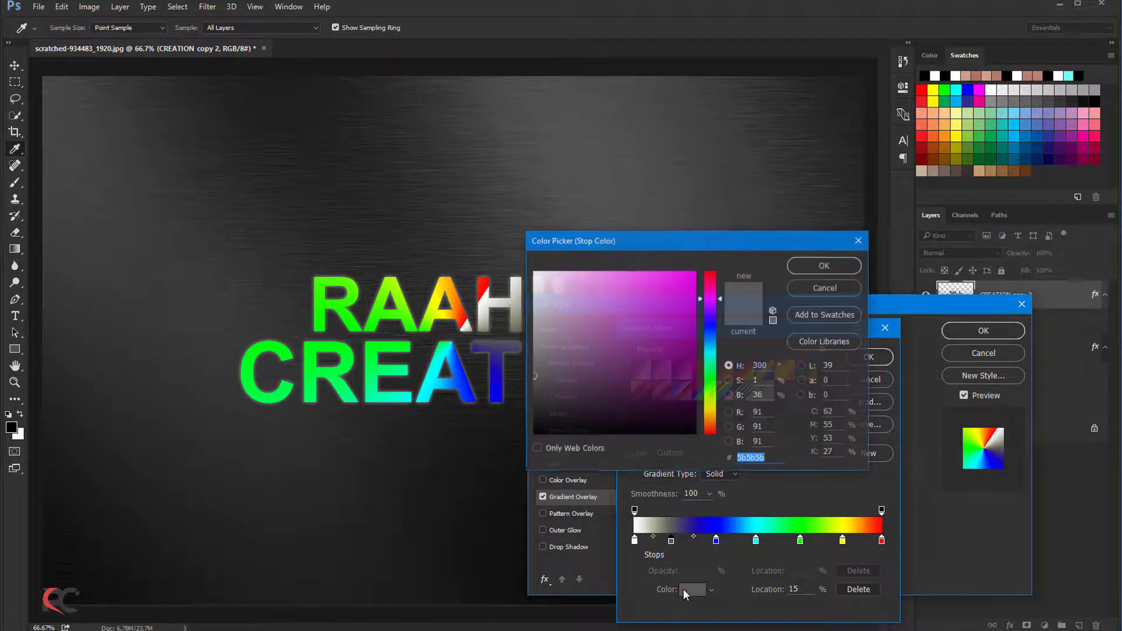
pyautogui.click(823, 266)
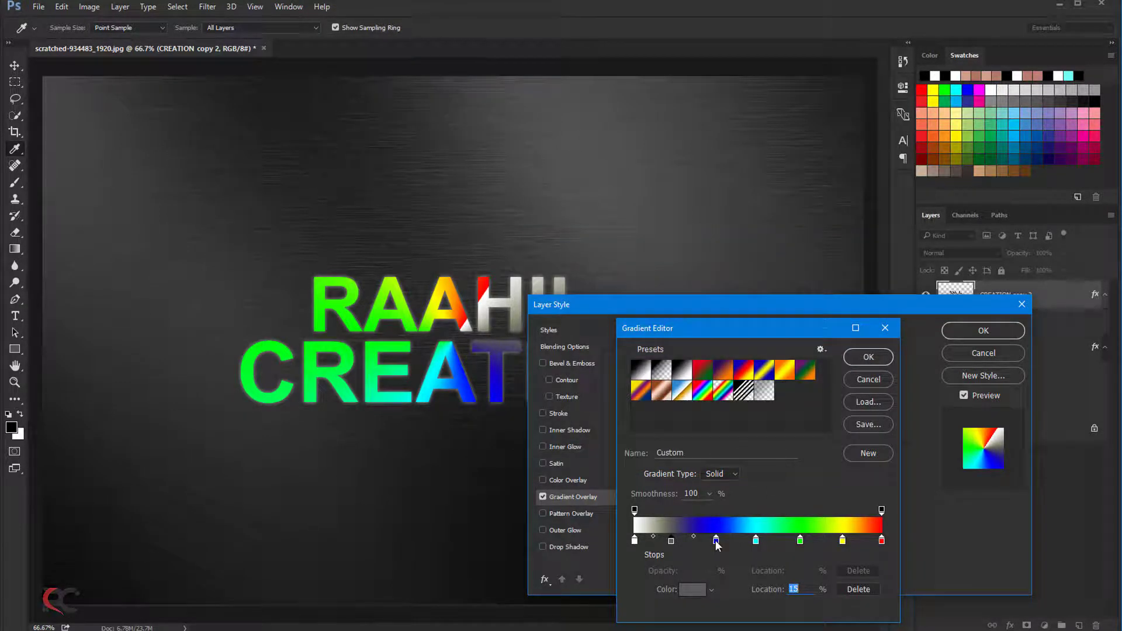
# Step: Recolour the 33% blue stop white and the 49% cyan stop grey 808080
pyautogui.click(715, 540)
pyautogui.click(692, 590)
pyautogui.moveTo(672, 292); pyautogui.dragTo(533, 272)
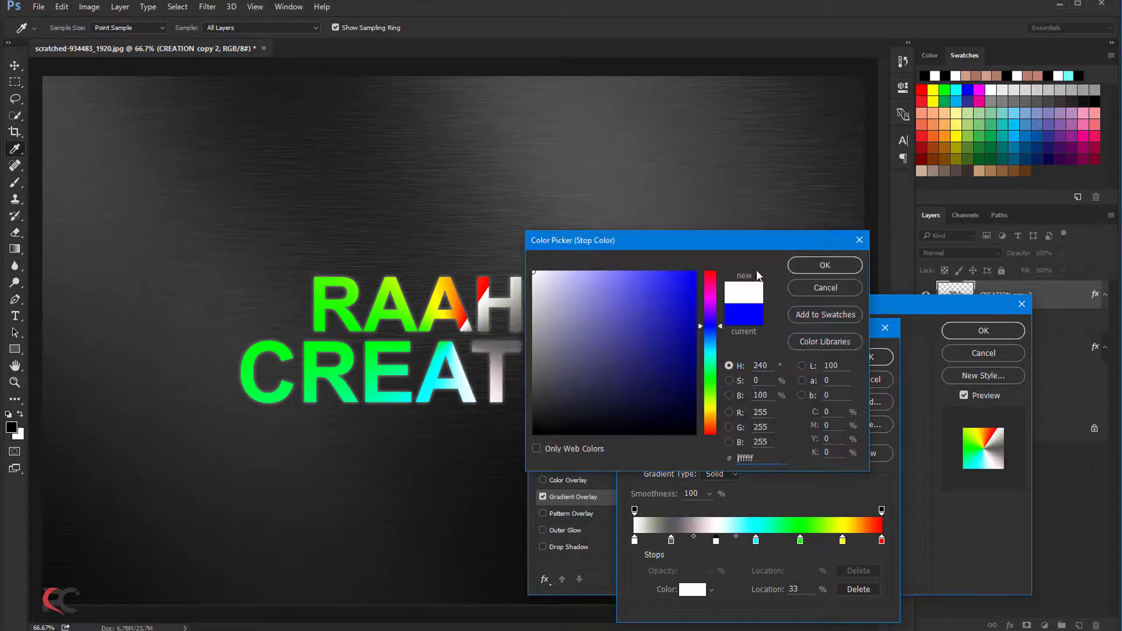
pyautogui.click(824, 265)
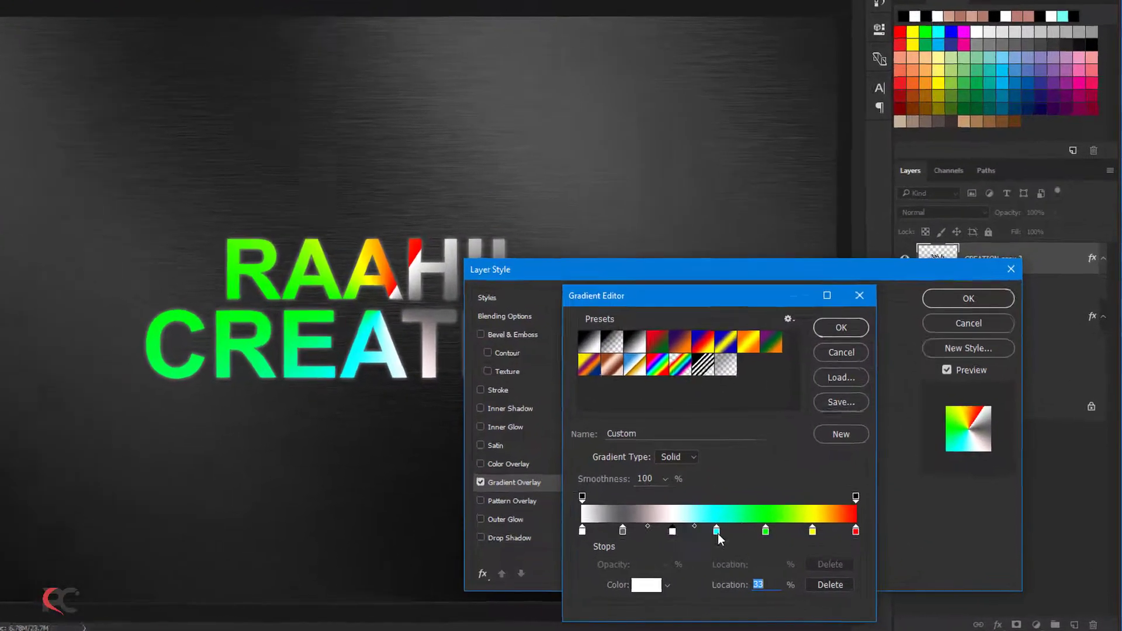
pyautogui.click(717, 530)
pyautogui.click(600, 578)
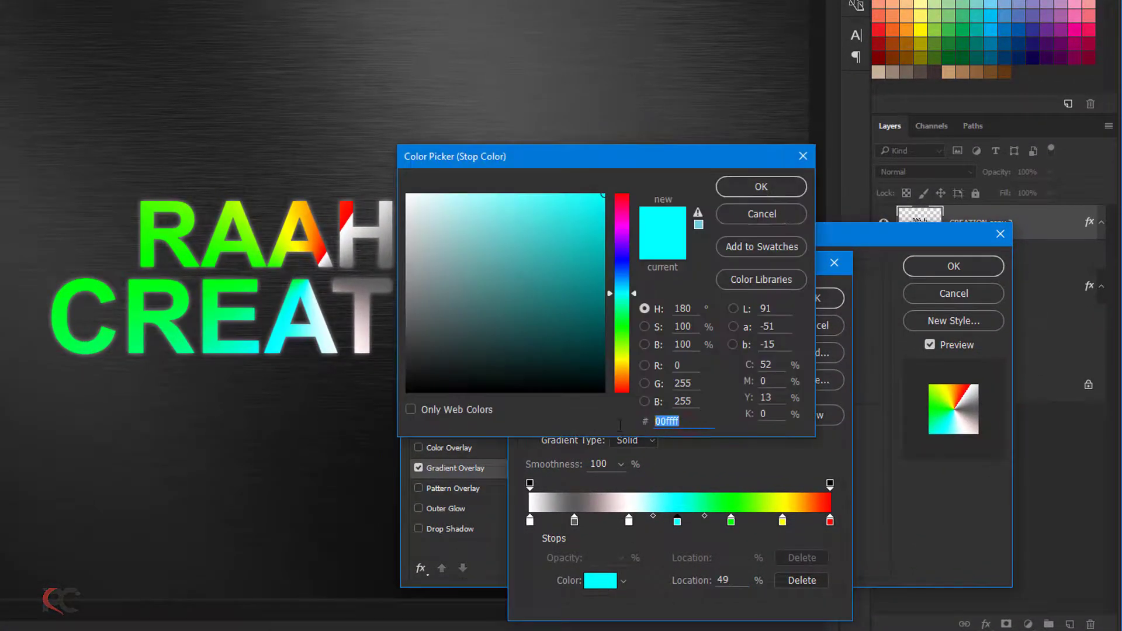
pyautogui.write('808080')
pyautogui.click(761, 186)
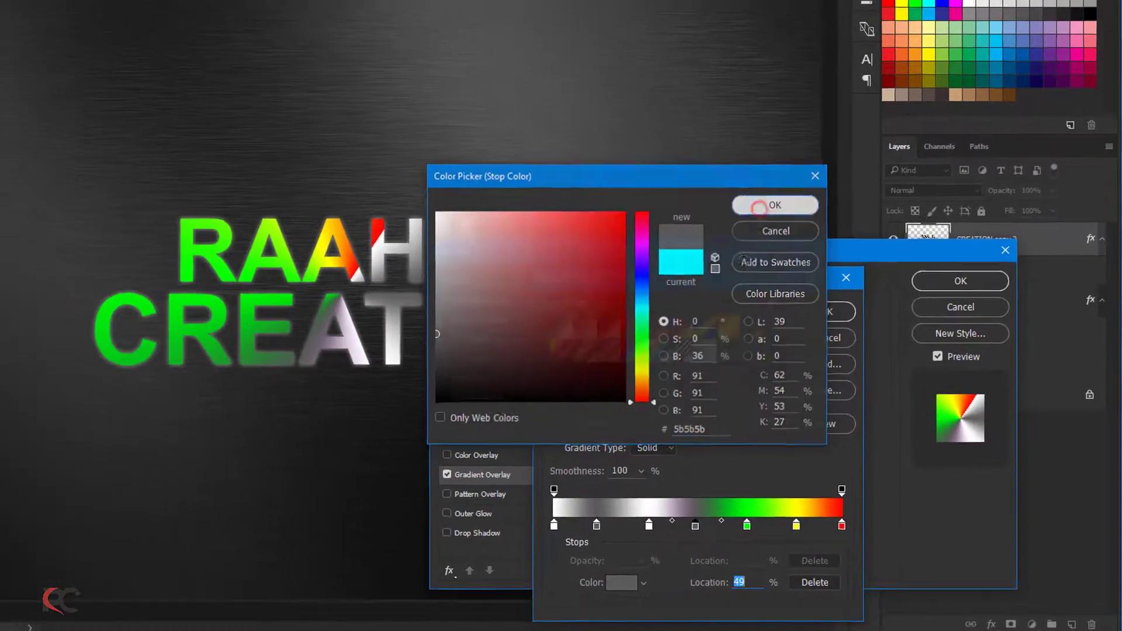
# Step: Recolour the green stop to ffffff and the yellow stop to grey 808080
pyautogui.click(801, 541)
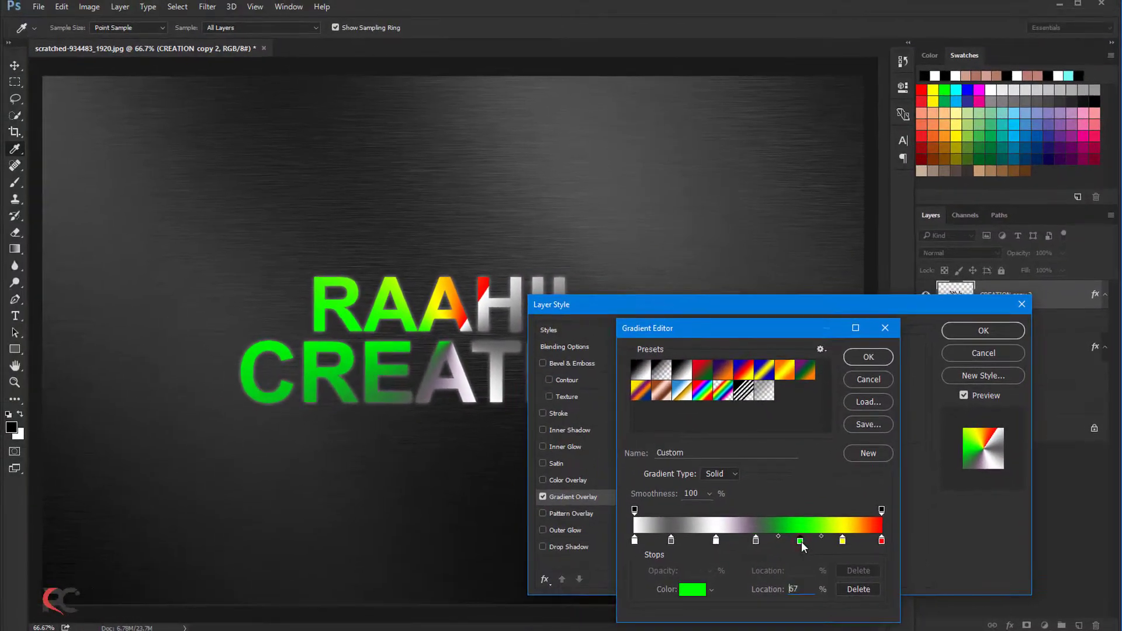
pyautogui.click(692, 589)
pyautogui.click(563, 293)
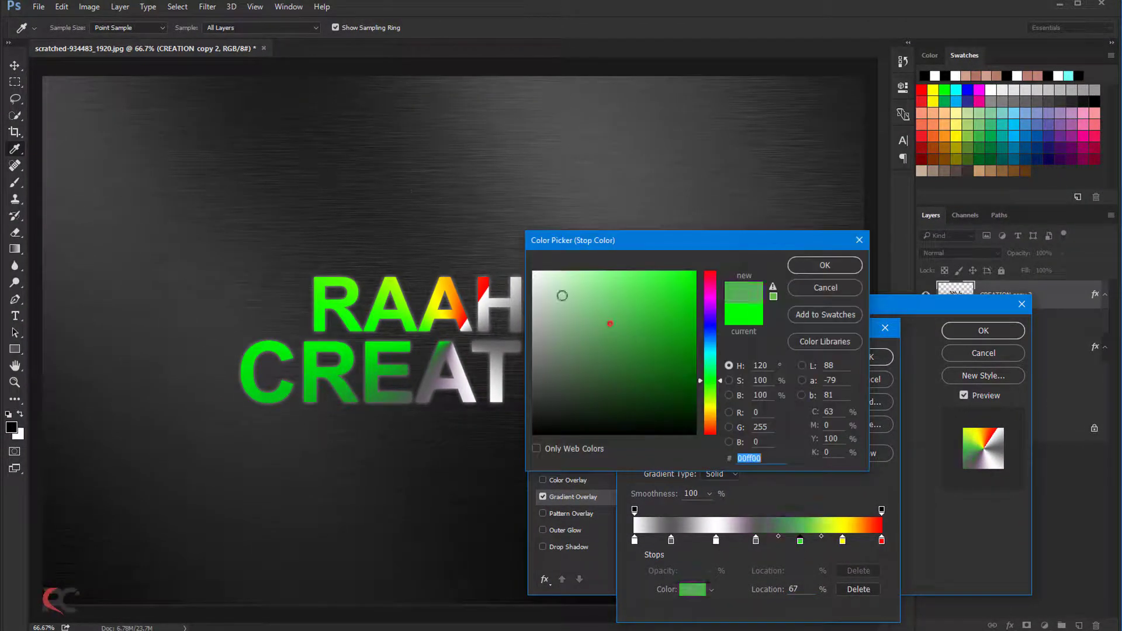
pyautogui.write('ffffff')
pyautogui.click(800, 269)
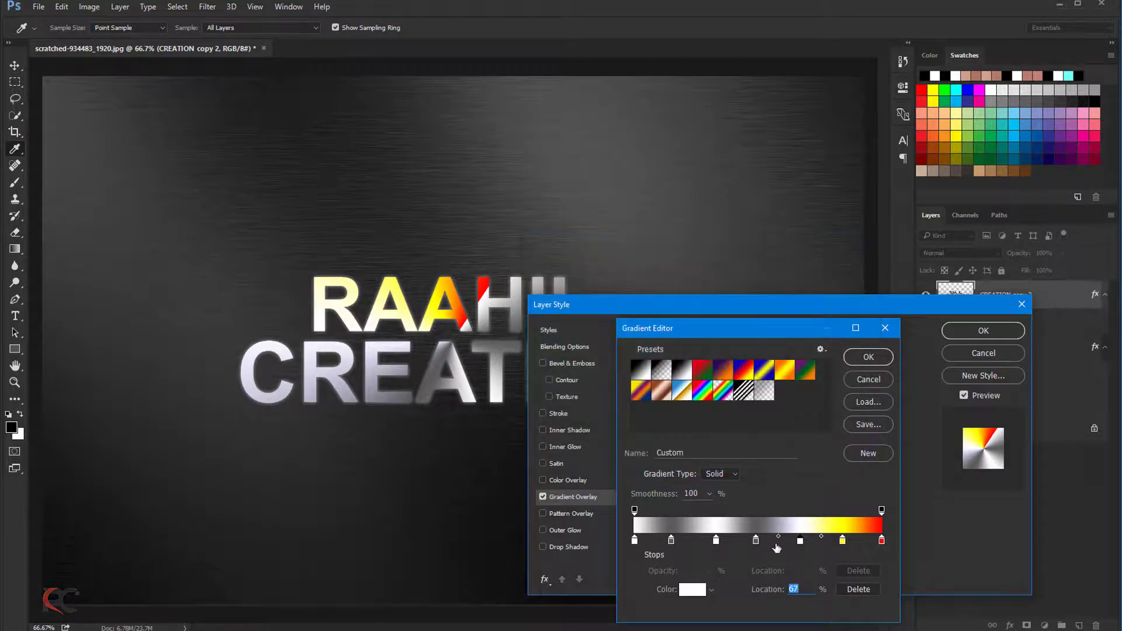
pyautogui.click(842, 540)
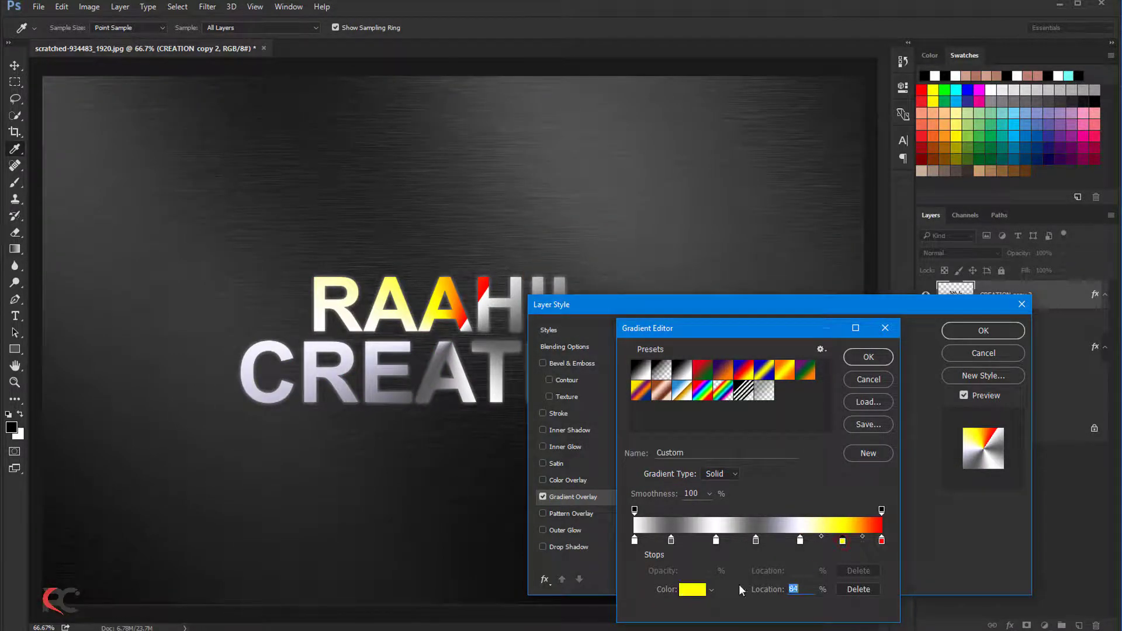
pyautogui.click(692, 589)
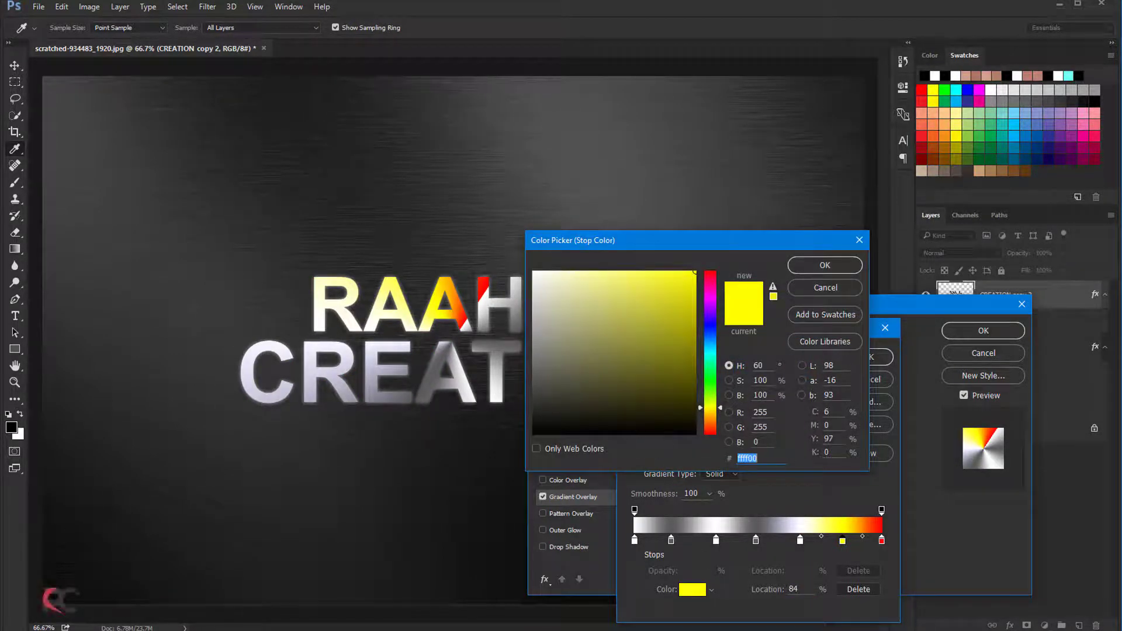
pyautogui.click(759, 457)
pyautogui.write('808080')
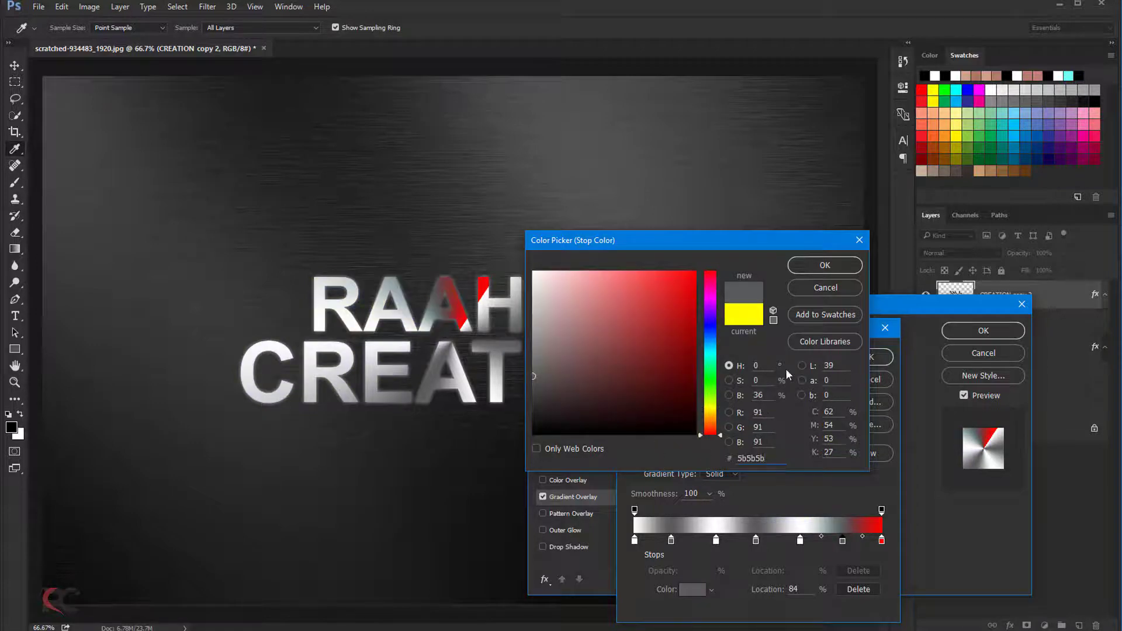
pyautogui.click(822, 269)
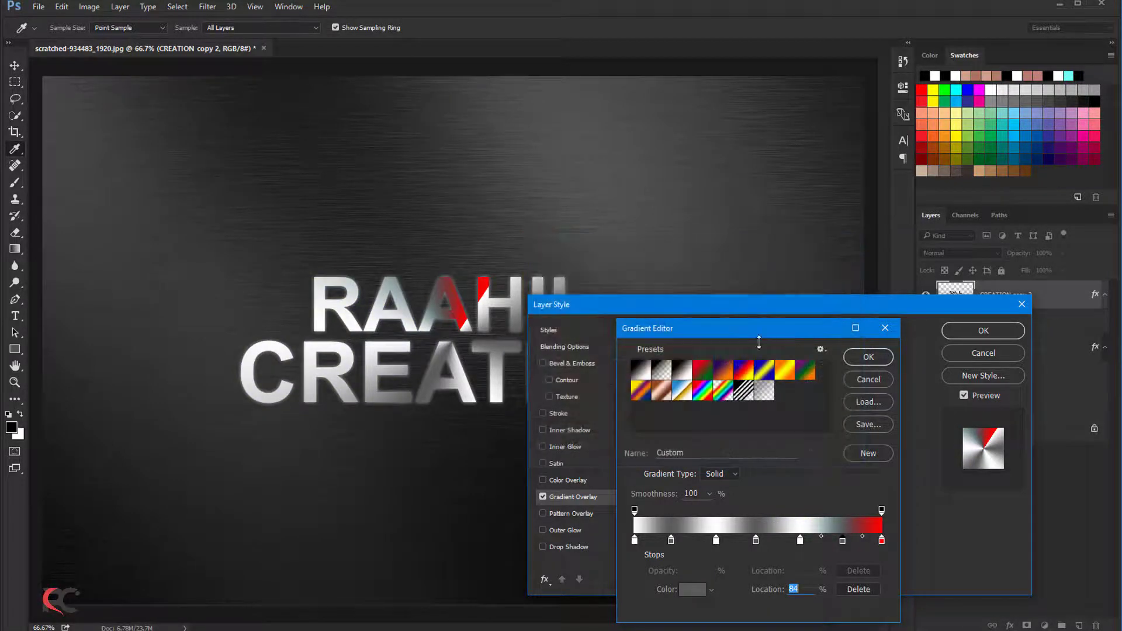
# Step: Recolour the red end stop white
pyautogui.click(882, 540)
pyautogui.click(700, 591)
pyautogui.click(533, 272)
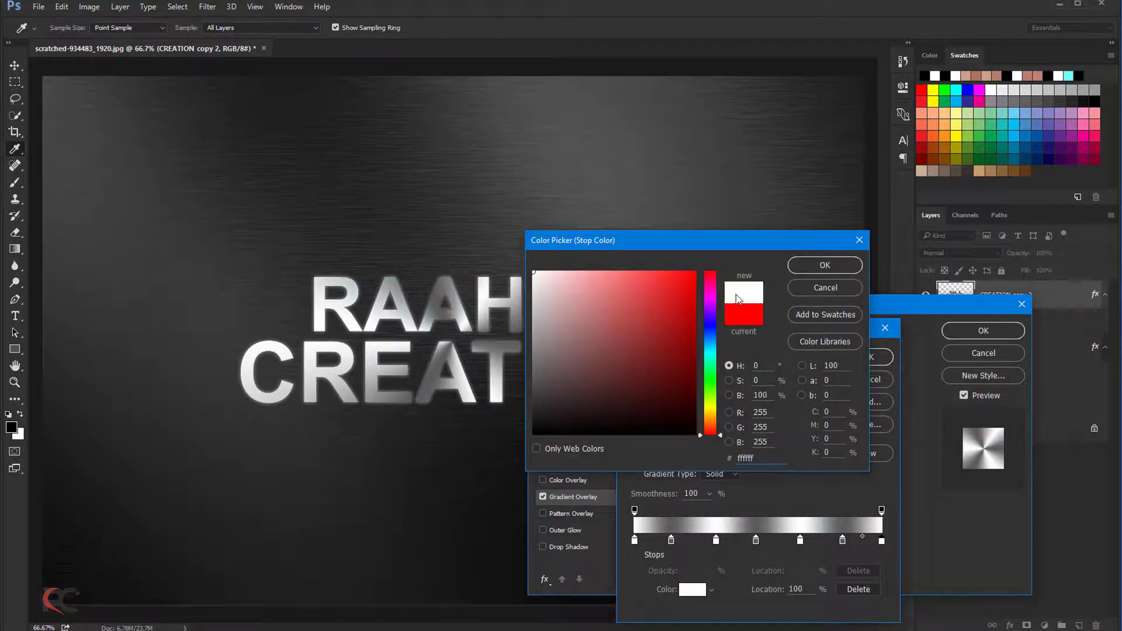
pyautogui.click(824, 266)
pyautogui.moveTo(751, 331); pyautogui.dragTo(759, 293)
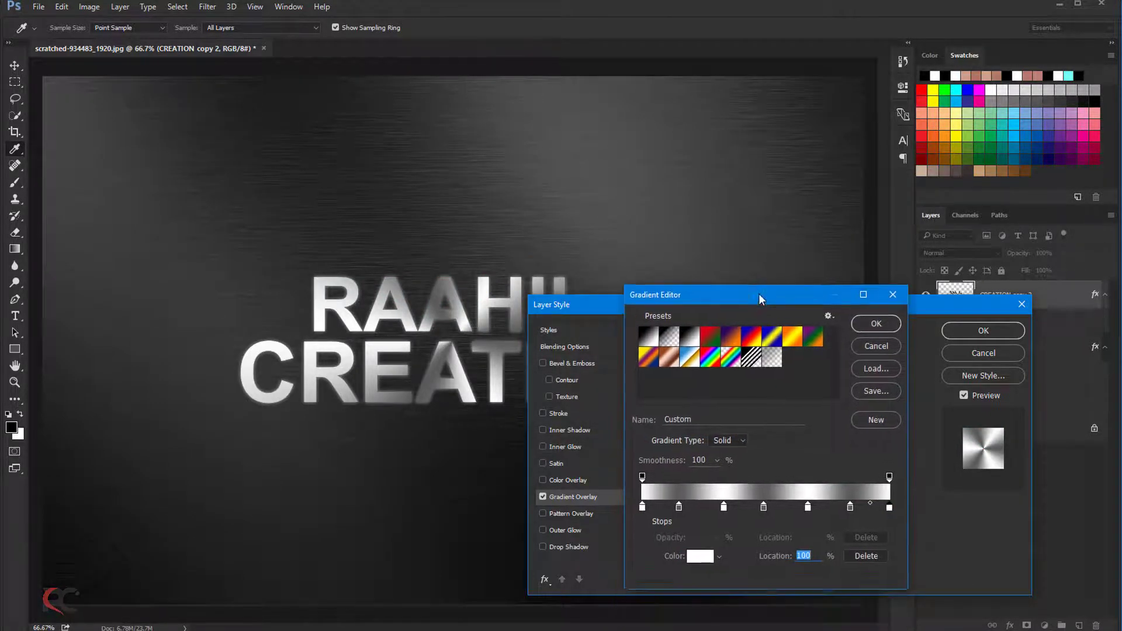
# Step: Accept the silver gradient and set the overlay angle to 51° and scale to 85%
pyautogui.click(859, 323)
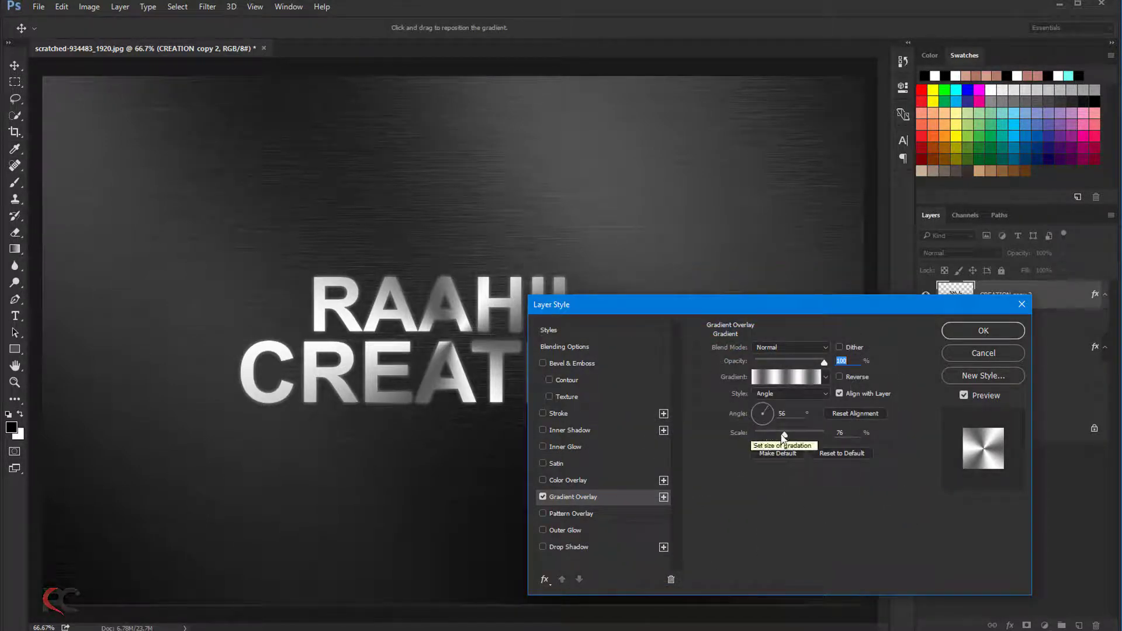
pyautogui.moveTo(784, 435); pyautogui.dragTo(782, 435)
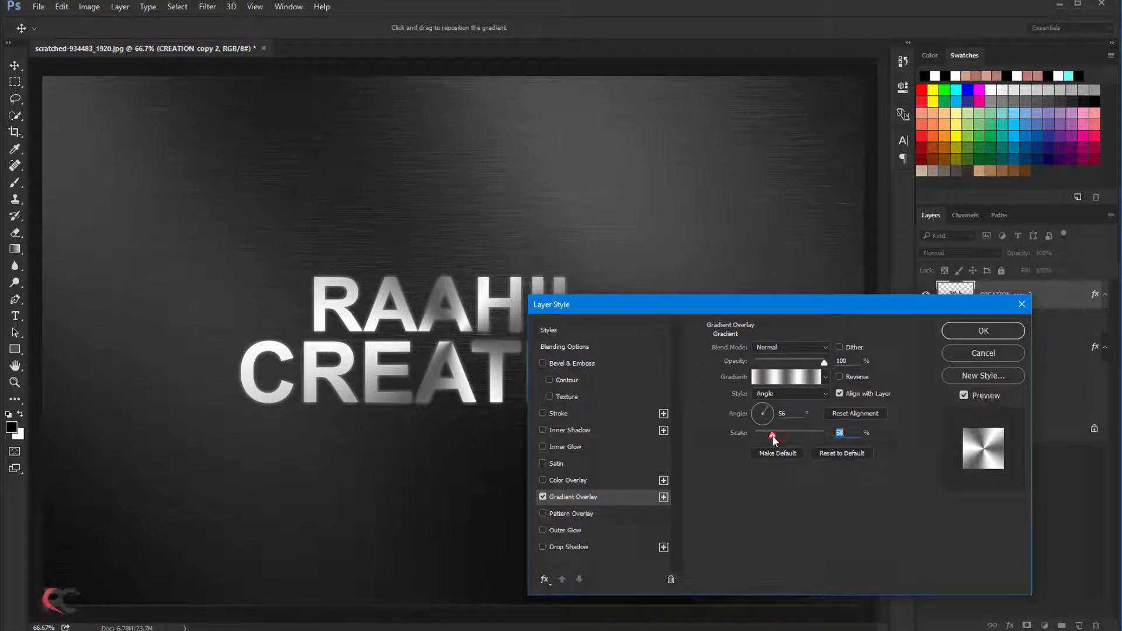
pyautogui.moveTo(772, 436); pyautogui.dragTo(785, 438)
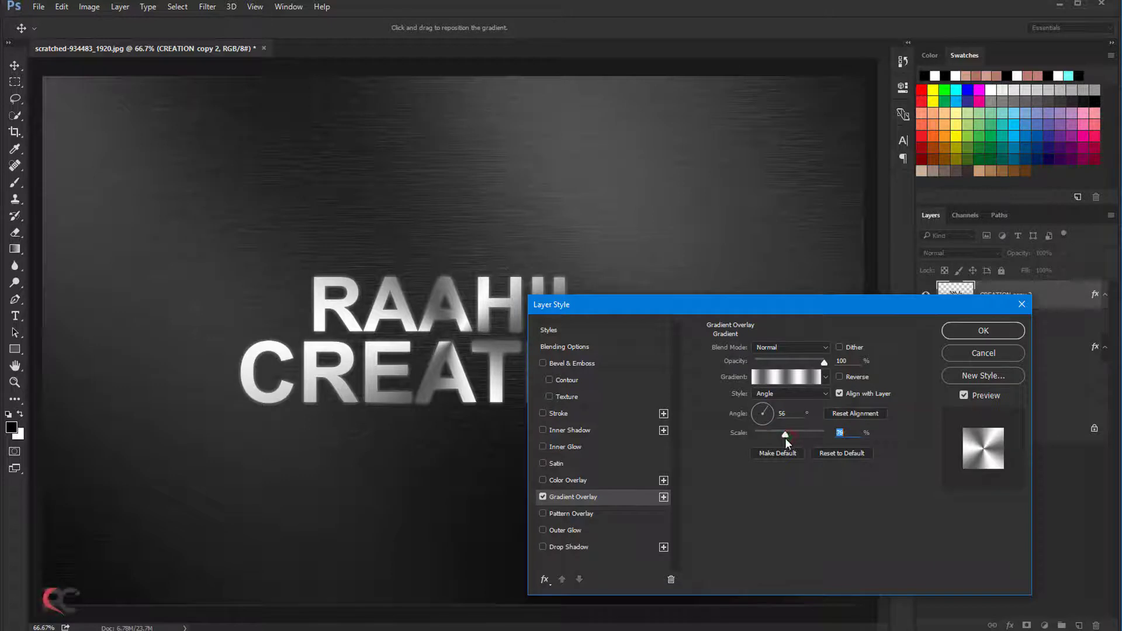
pyautogui.click(767, 408)
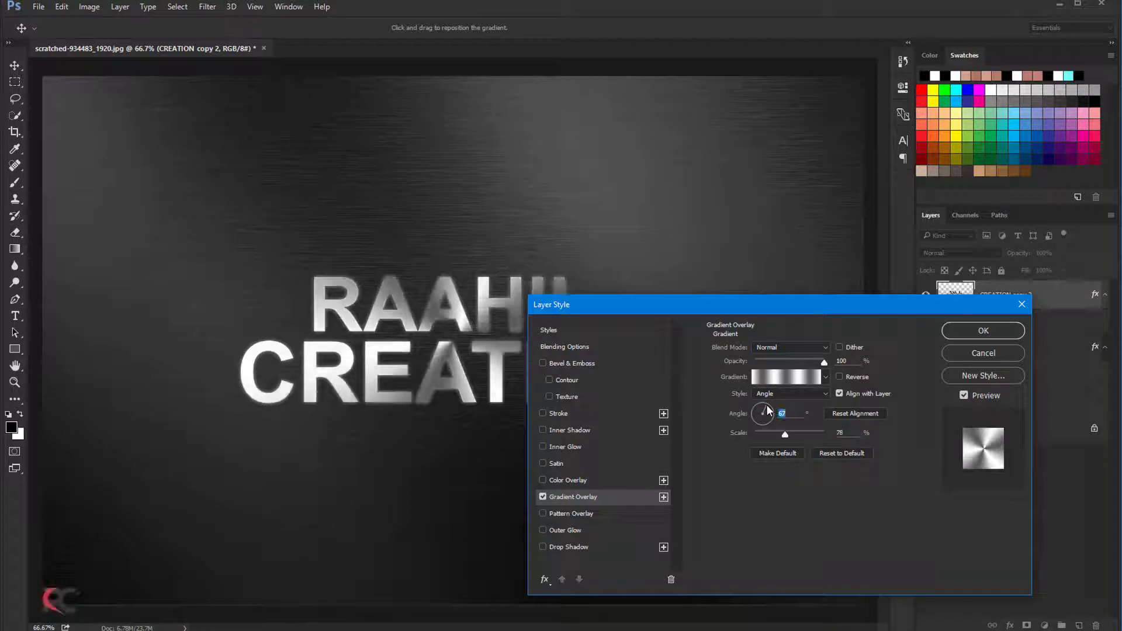
pyautogui.moveTo(768, 409); pyautogui.dragTo(769, 413)
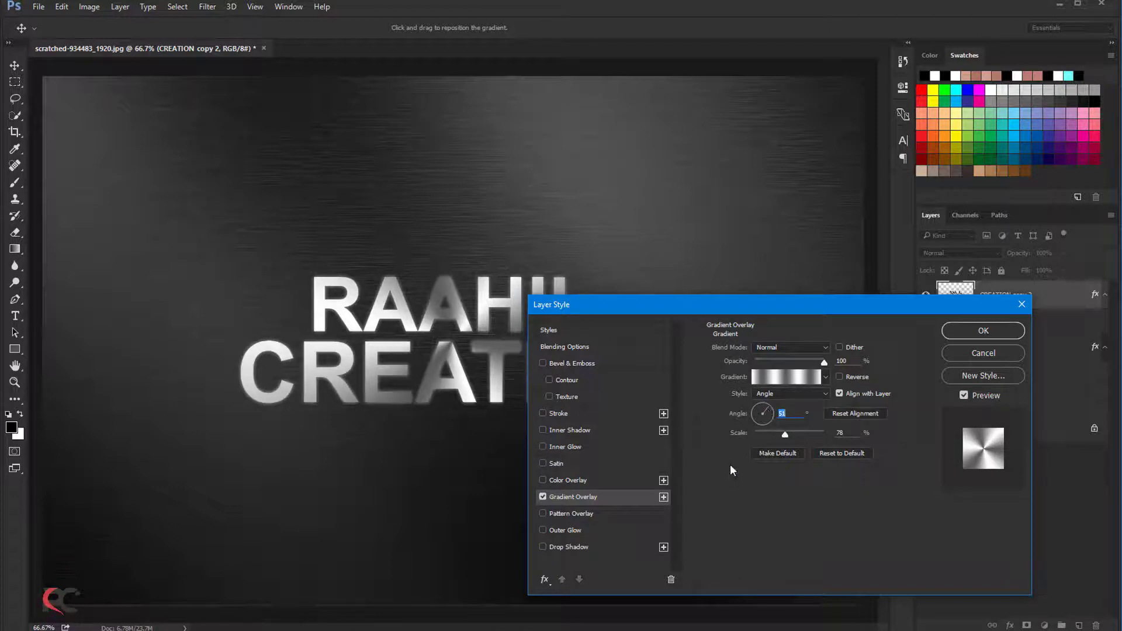
pyautogui.press('Tab')
pyautogui.press('Up')
pyautogui.press('Up')
pyautogui.press('Up')
# Step: Enable a drop shadow on the text with 85% opacity and 16 px size
pyautogui.click(566, 546)
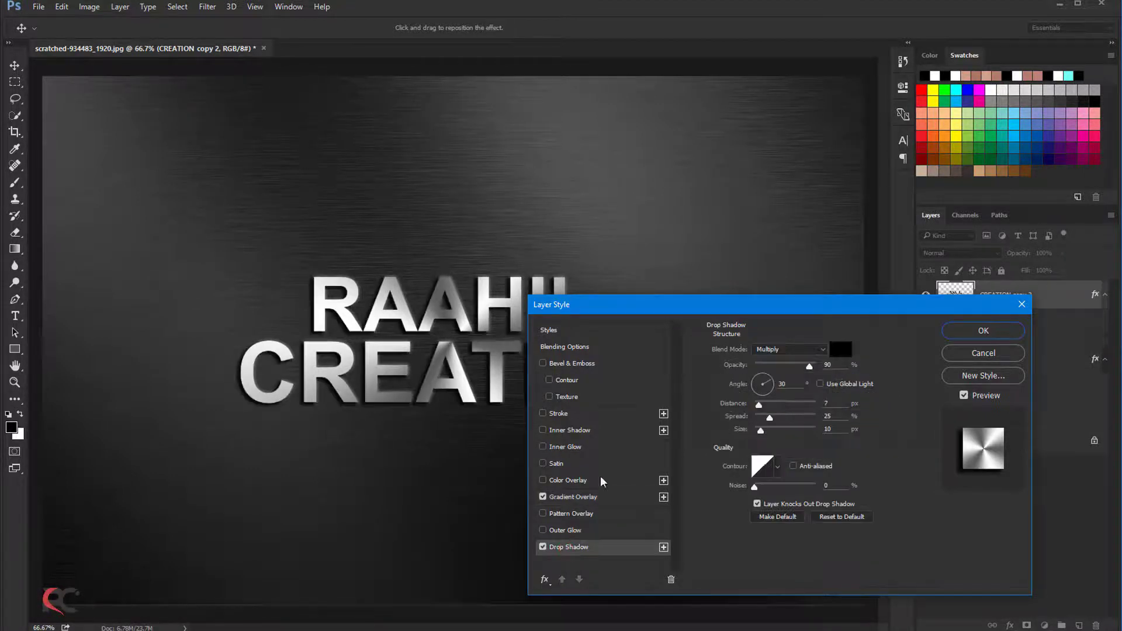
pyautogui.moveTo(676, 316); pyautogui.dragTo(768, 322)
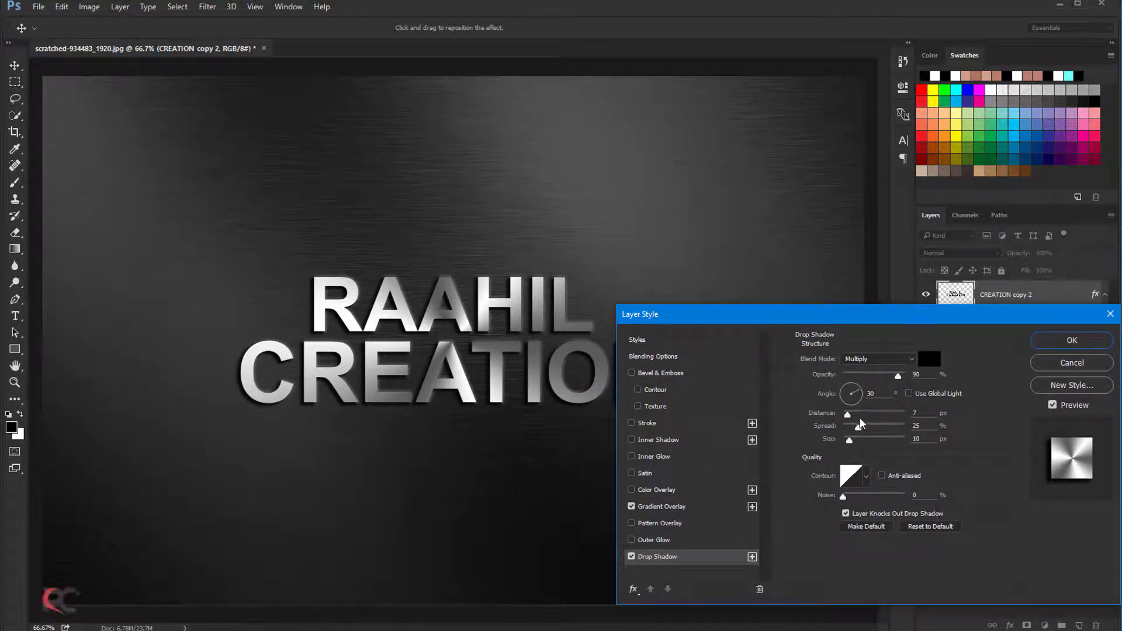
pyautogui.moveTo(897, 376); pyautogui.dragTo(895, 376)
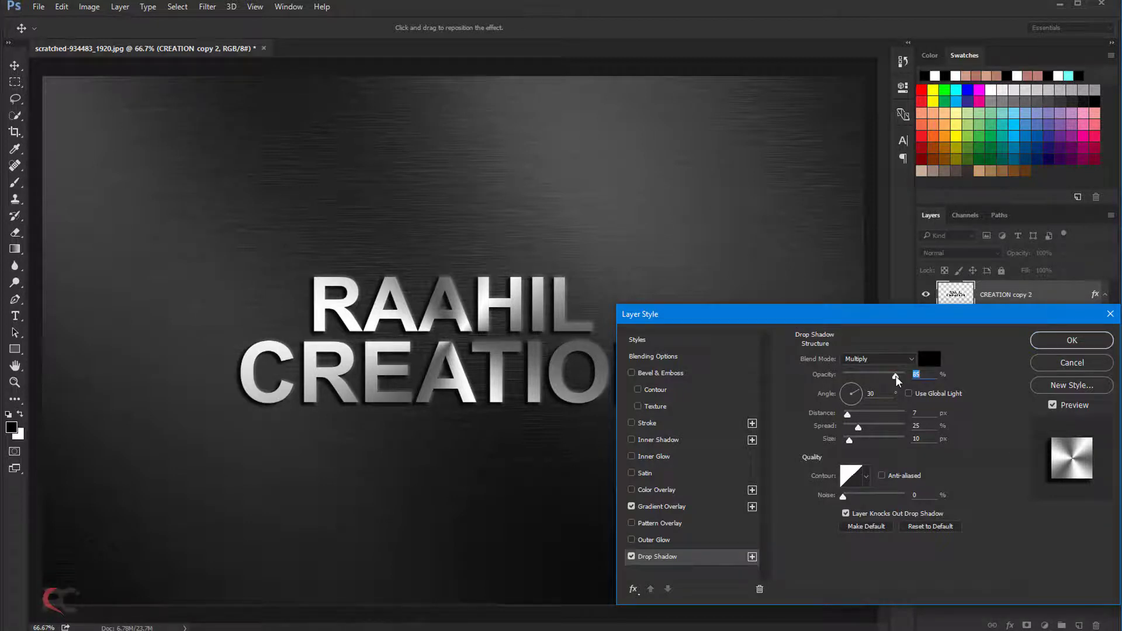
pyautogui.moveTo(848, 439); pyautogui.dragTo(850, 440)
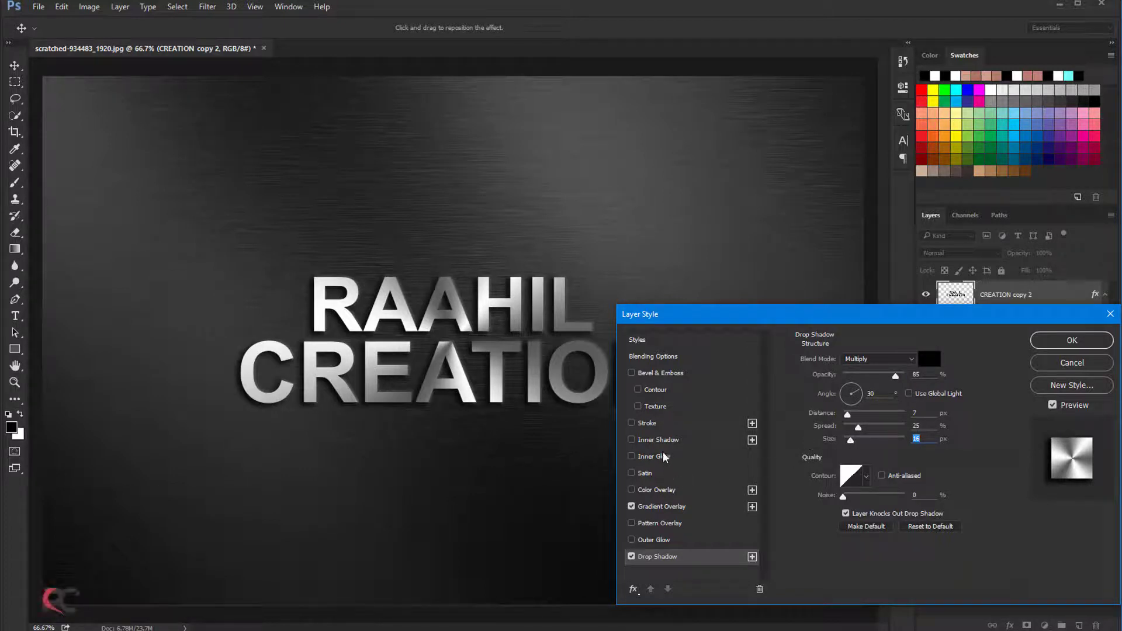
# Step: After briefly trying Bevel & Emboss and Inner Glow, add a white inner shadow
pyautogui.click(653, 374)
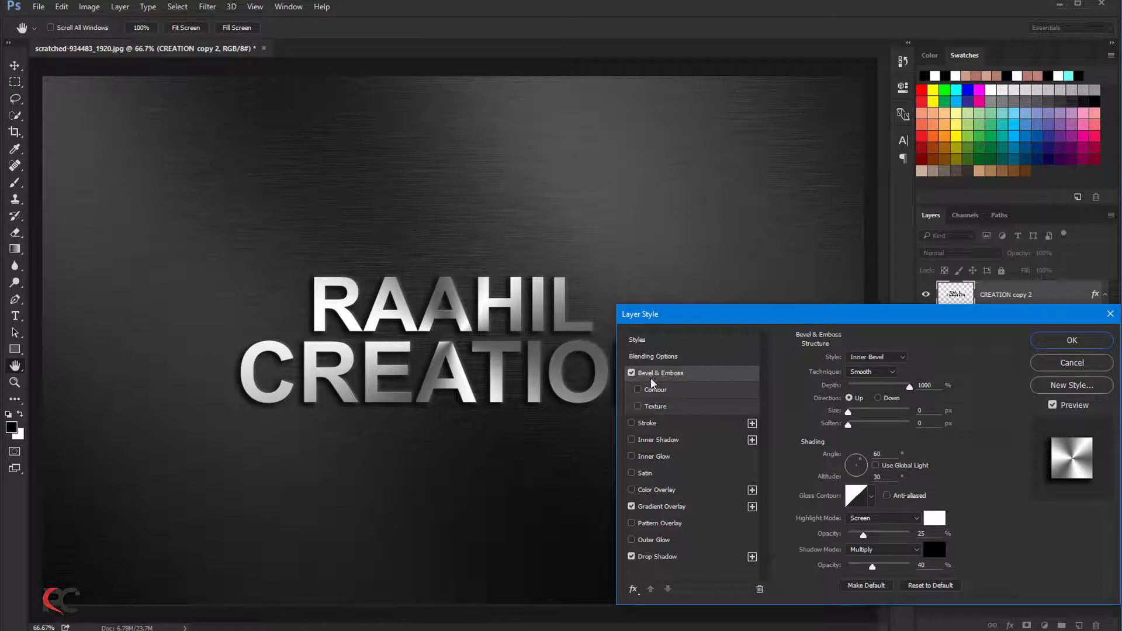
pyautogui.click(632, 374)
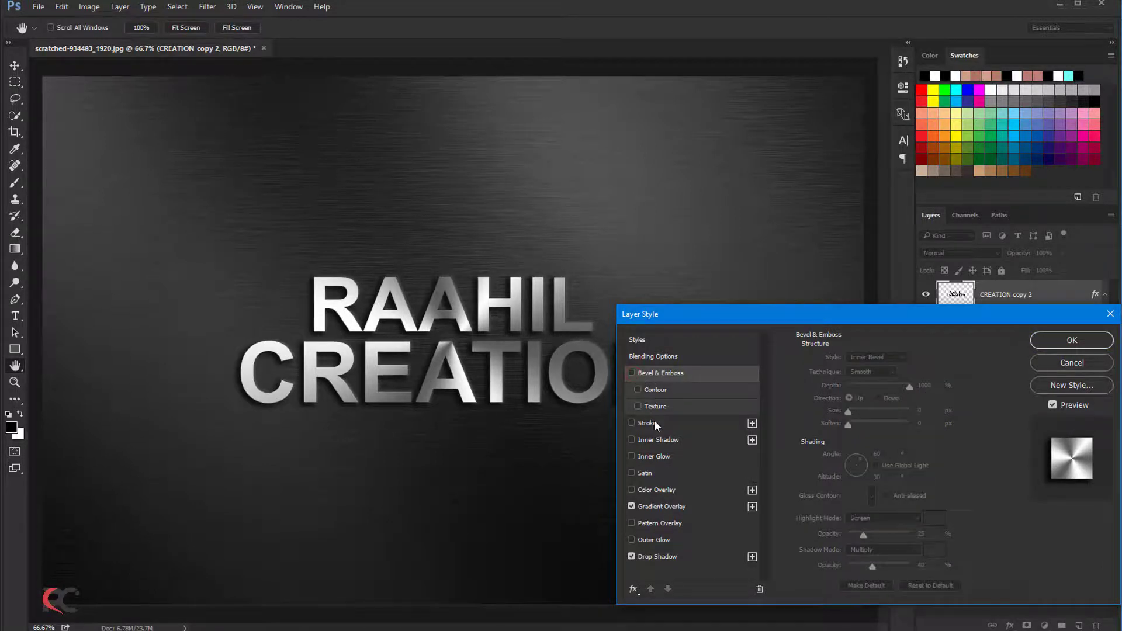
pyautogui.click(656, 457)
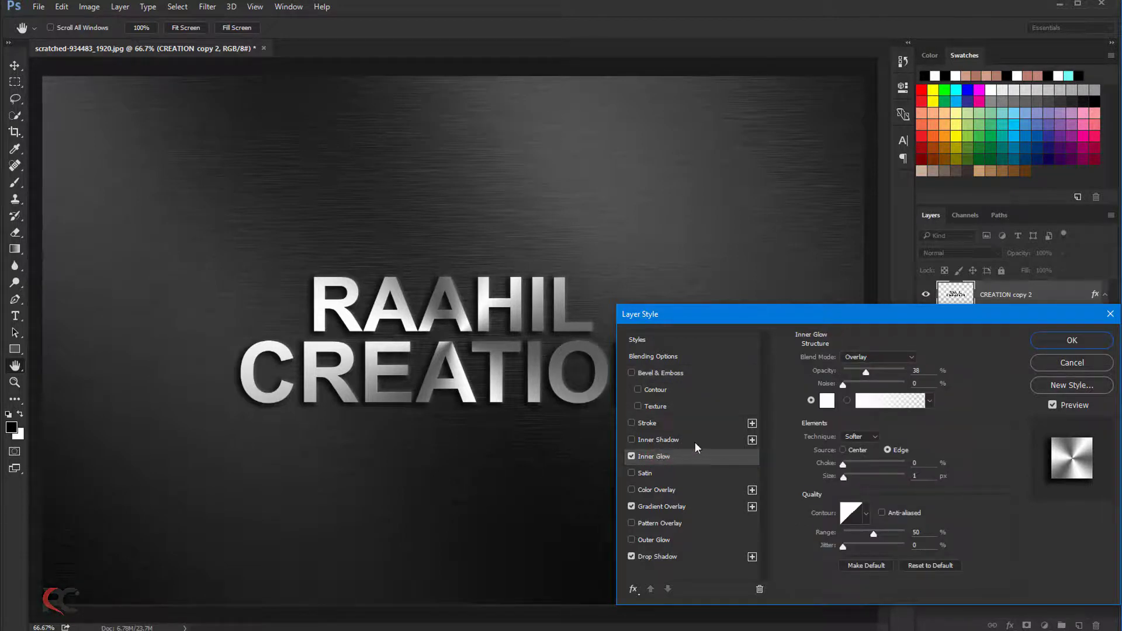
pyautogui.click(662, 440)
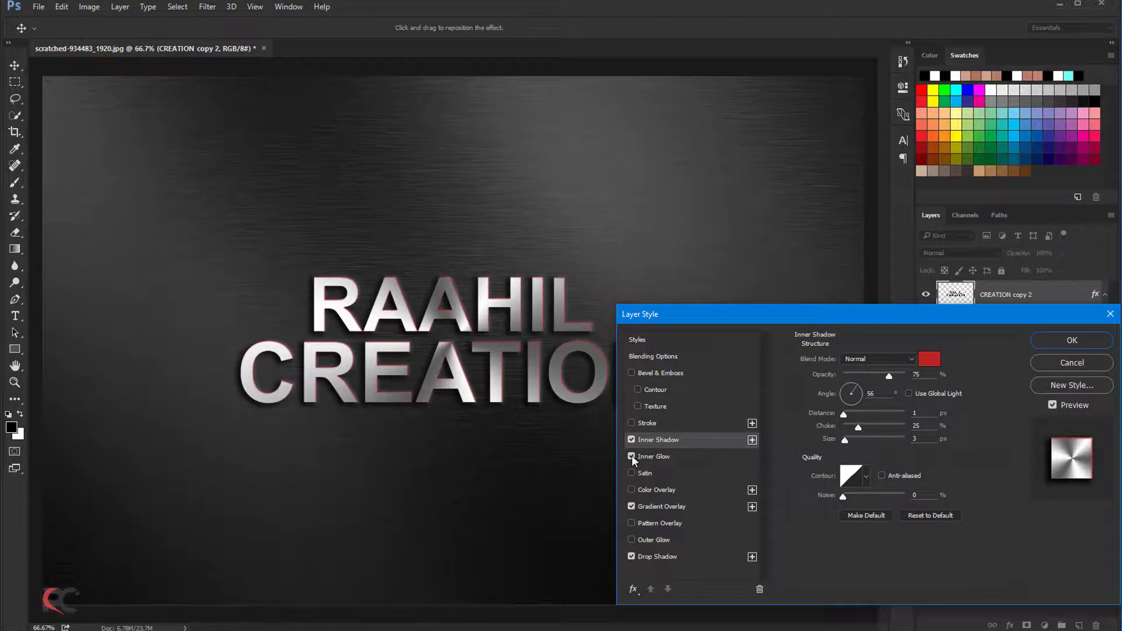
pyautogui.click(928, 359)
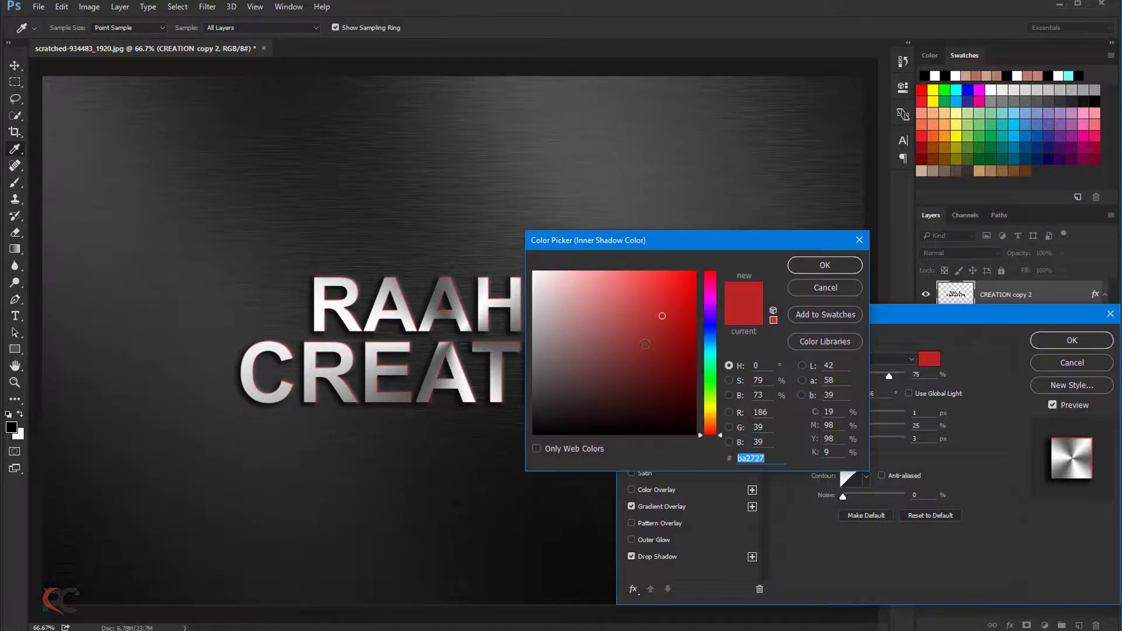
pyautogui.click(534, 272)
pyautogui.click(794, 270)
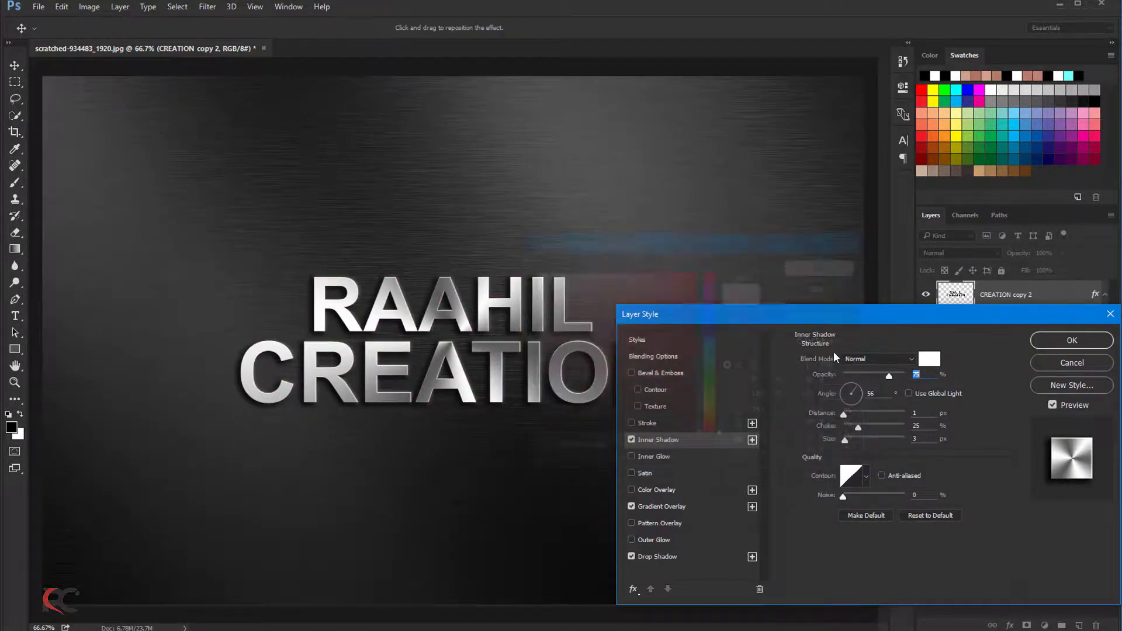
# Step: Set the inner shadow's choke to 24%, distance to 2 px and opacity to 80%
pyautogui.moveTo(820, 317); pyautogui.dragTo(815, 298)
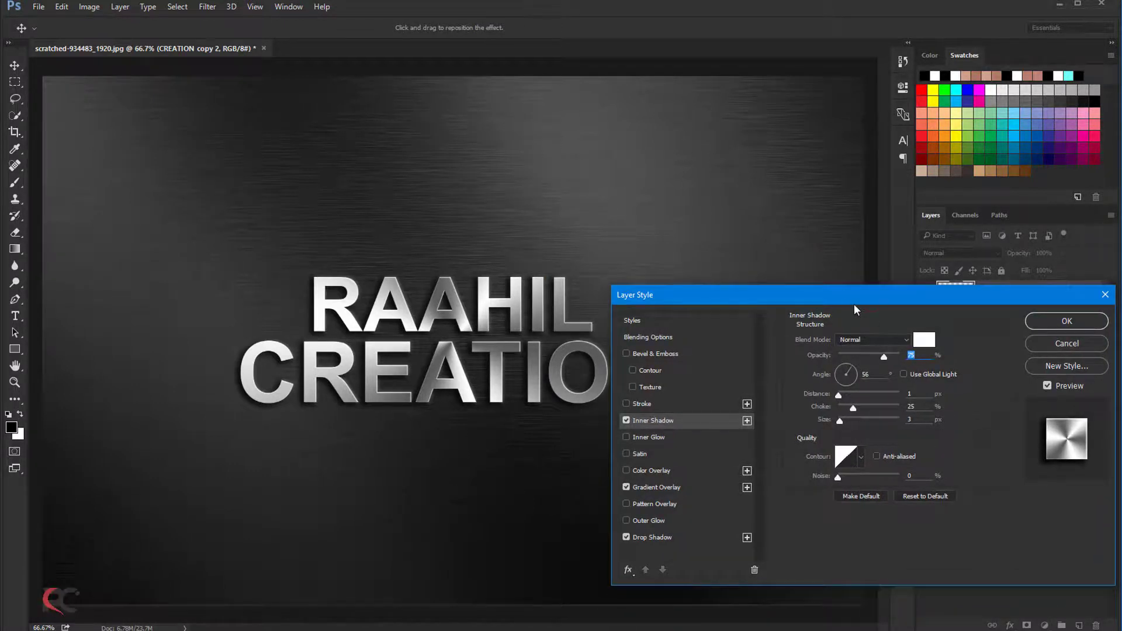
pyautogui.moveTo(853, 299); pyautogui.dragTo(836, 300)
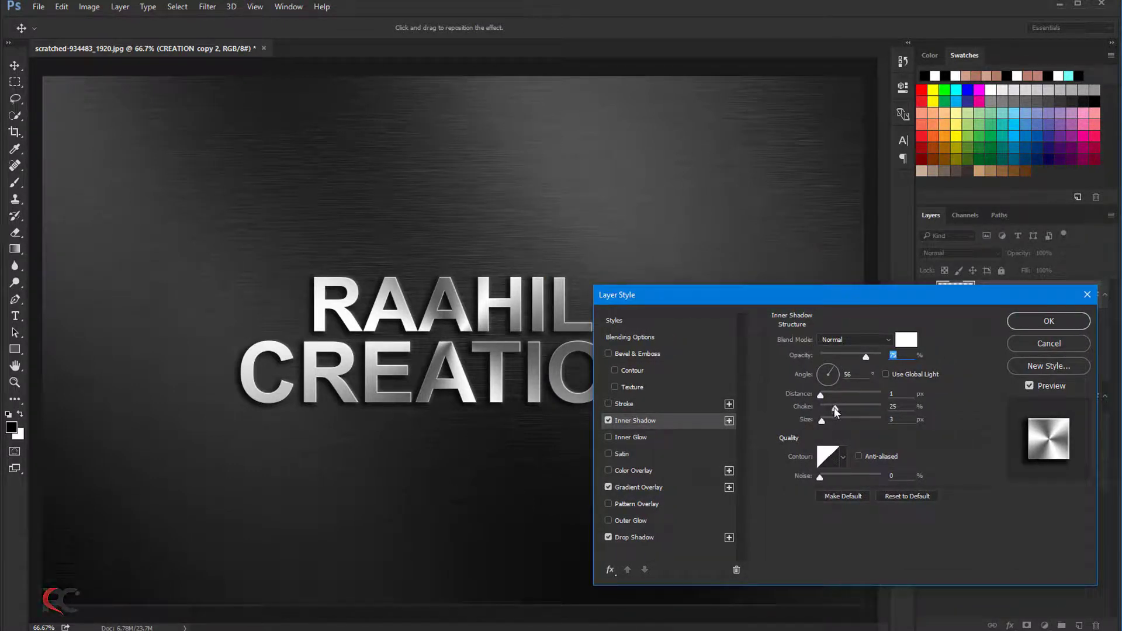
pyautogui.click(833, 408)
pyautogui.moveTo(838, 408); pyautogui.dragTo(822, 423)
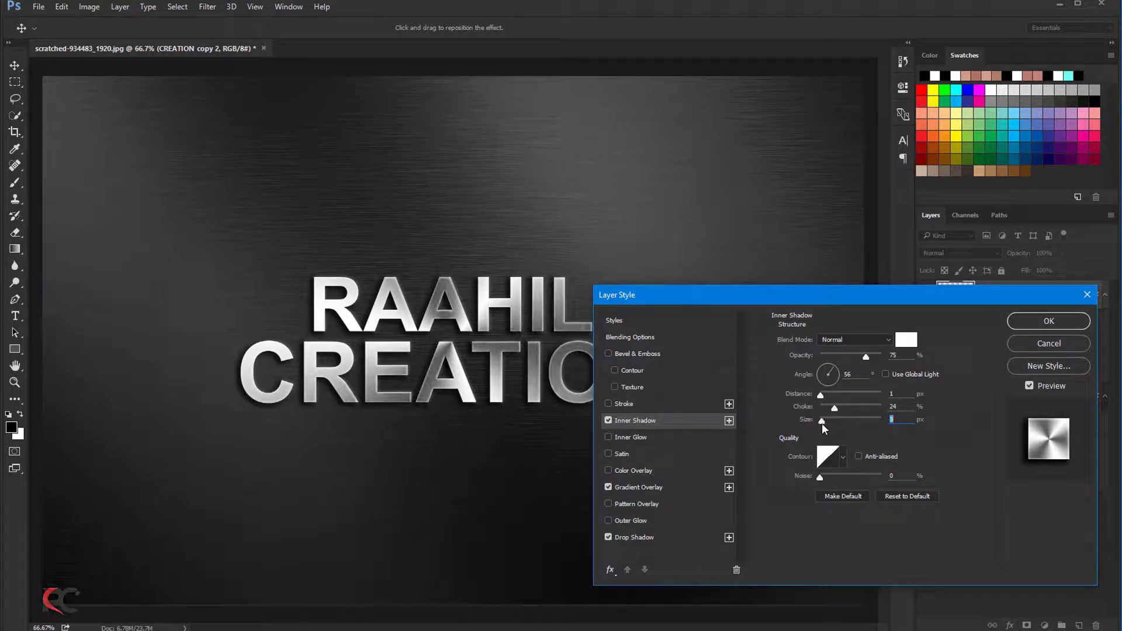
pyautogui.moveTo(810, 298); pyautogui.dragTo(826, 288)
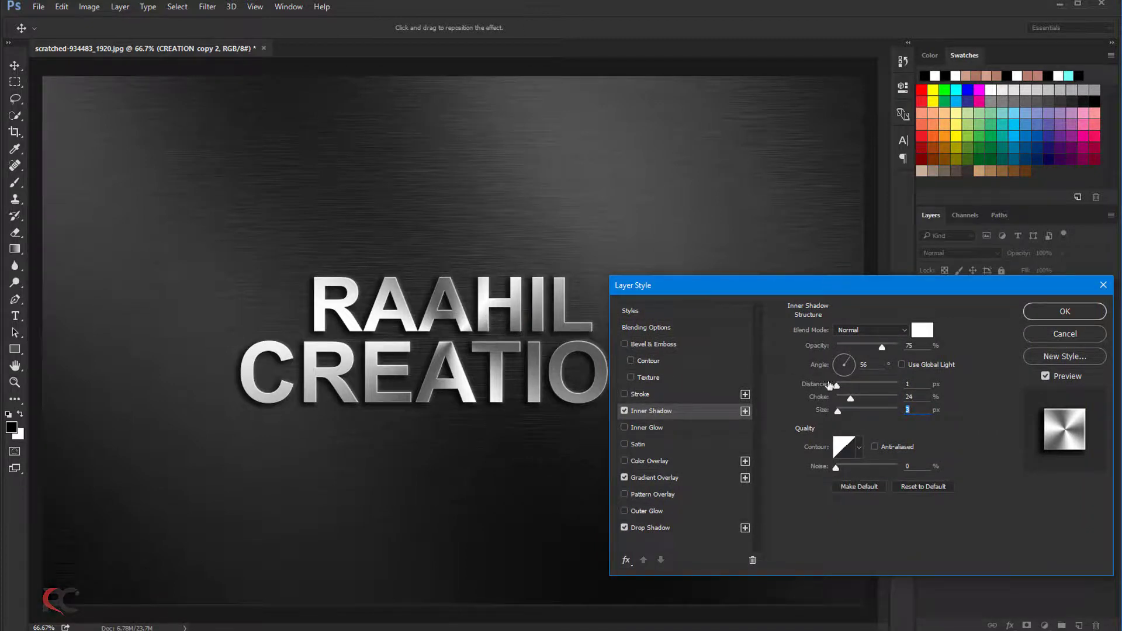
pyautogui.moveTo(837, 384); pyautogui.dragTo(837, 385)
pyautogui.moveTo(882, 347); pyautogui.dragTo(889, 348)
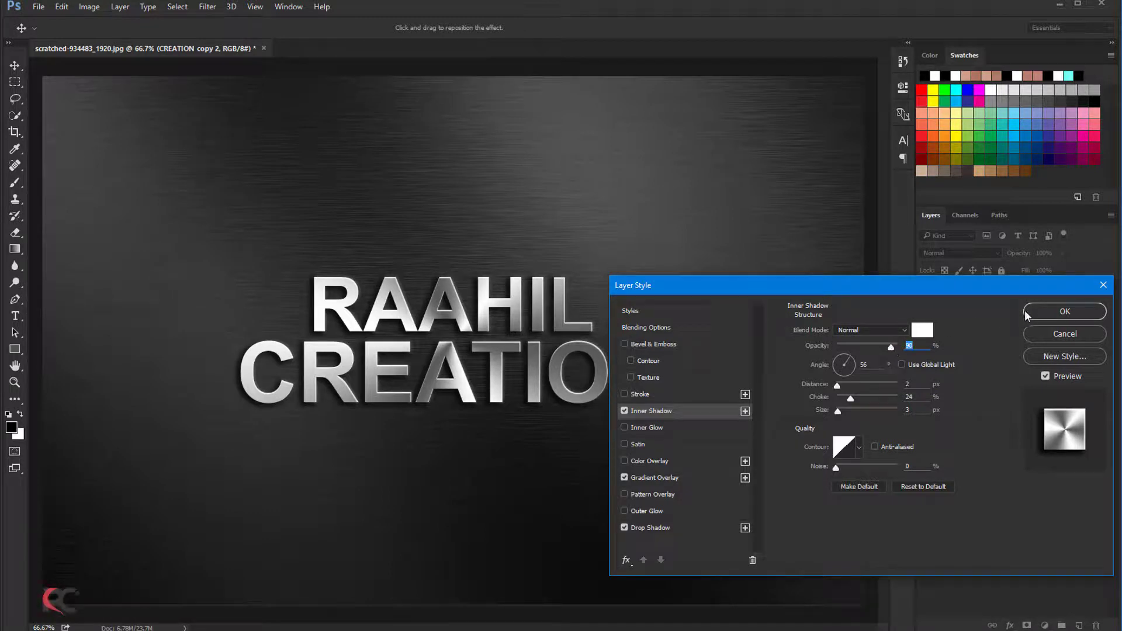
pyautogui.click(1063, 312)
pyautogui.scroll(1, 506, 238)
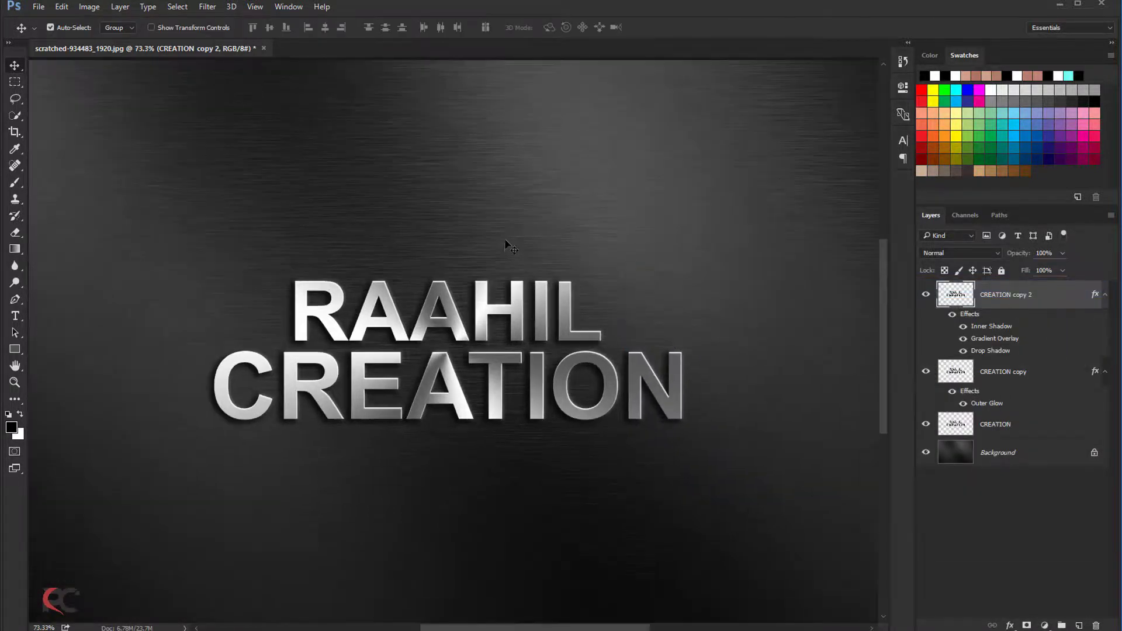
pyautogui.scroll(-3, 507, 237)
pyautogui.scroll(1, 517, 210)
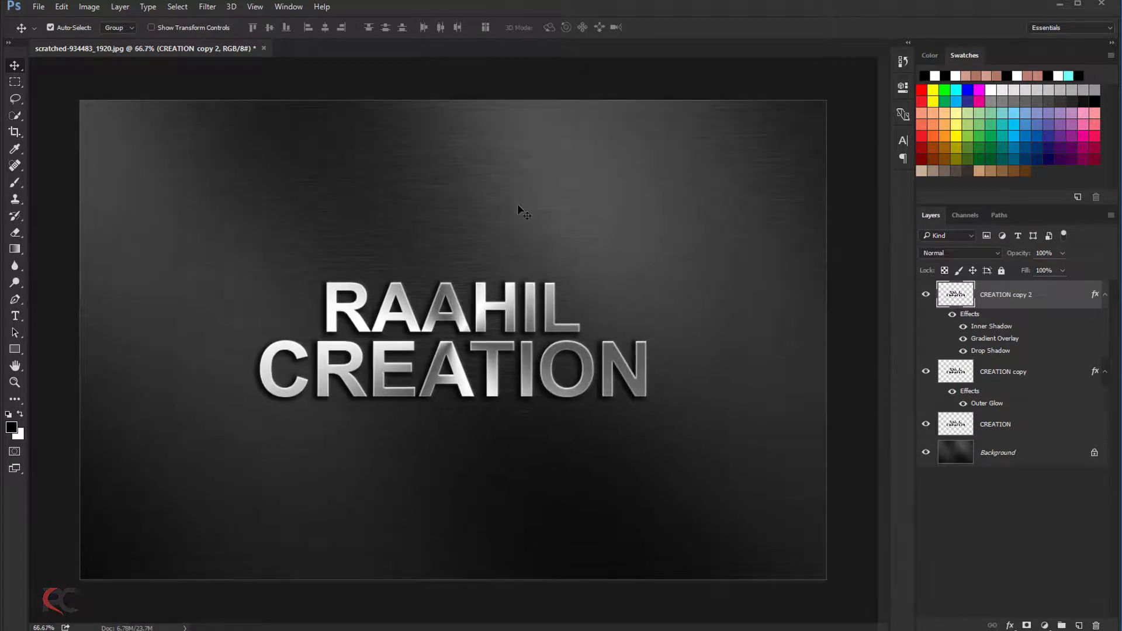
pyautogui.scroll(1, 517, 210)
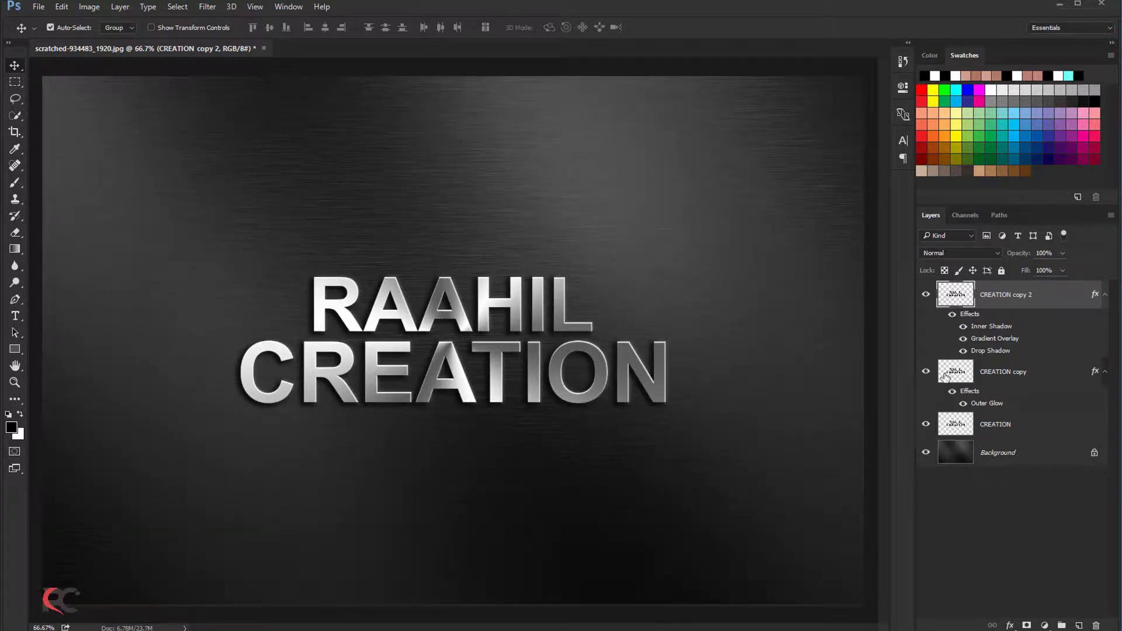
pyautogui.click(962, 403)
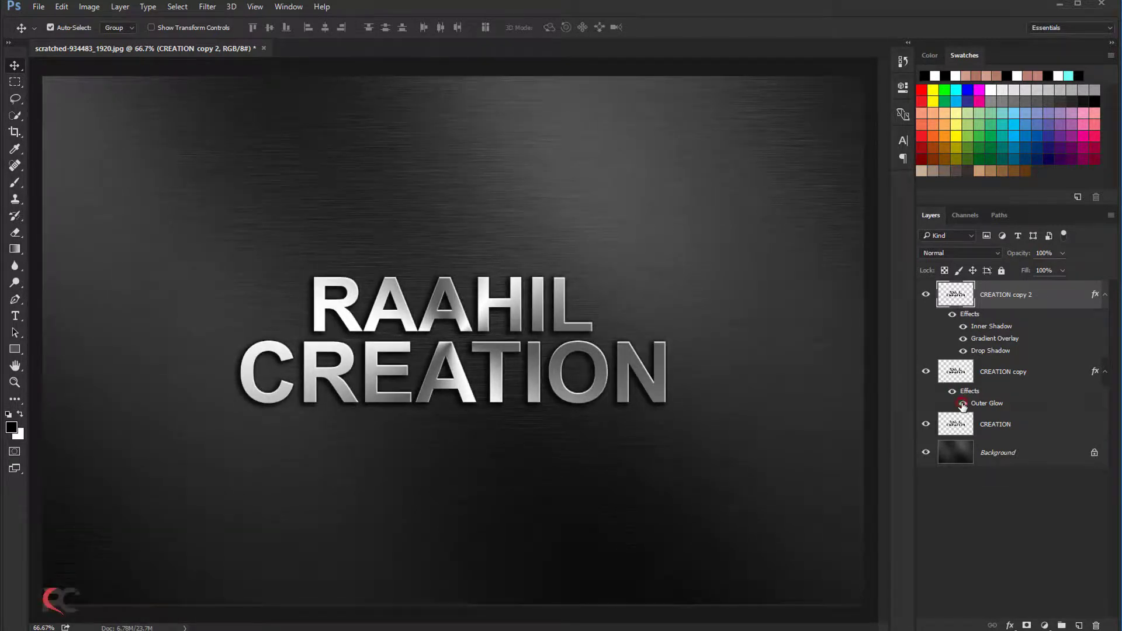
pyautogui.click(962, 403)
pyautogui.scroll(1, 599, 304)
pyautogui.scroll(1, 595, 298)
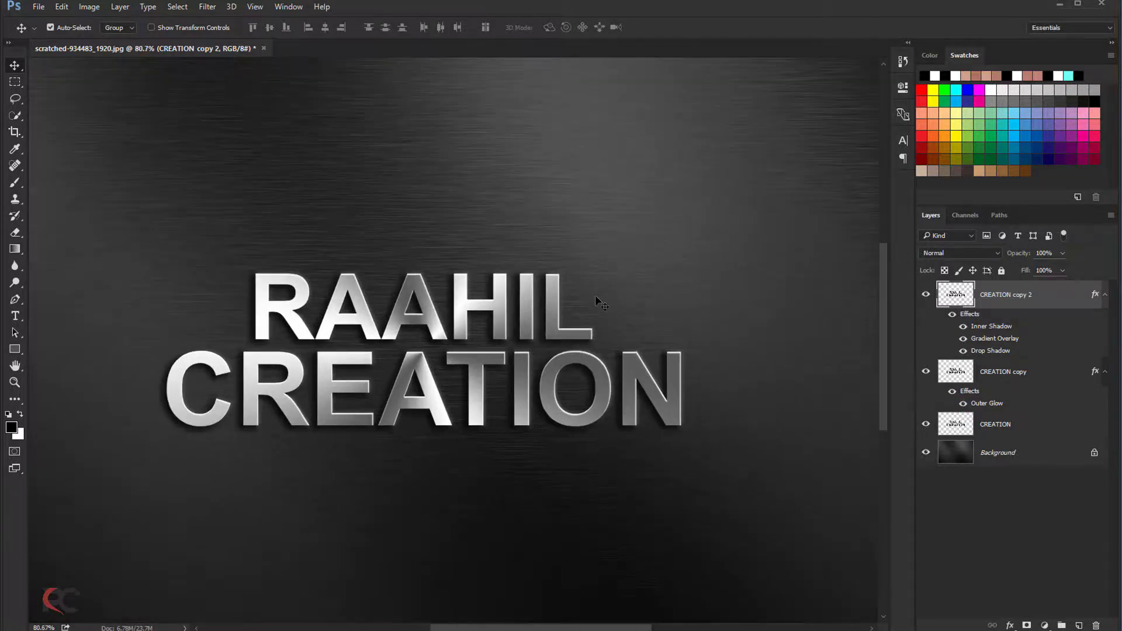
pyautogui.click(962, 403)
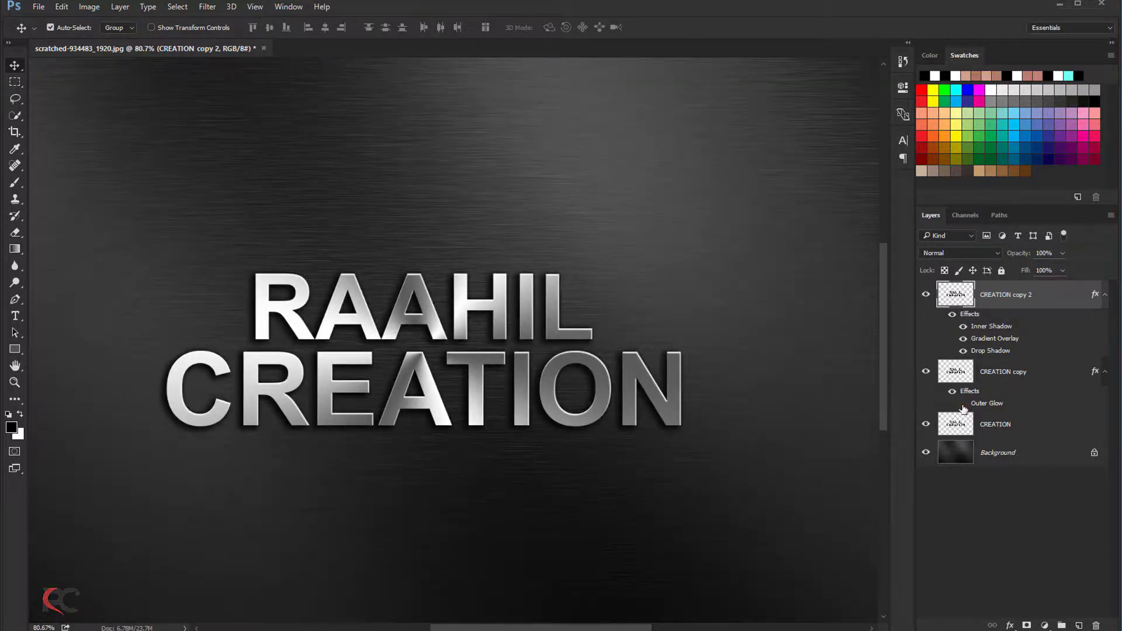
pyautogui.click(962, 403)
pyautogui.click(963, 403)
pyautogui.scroll(2, 664, 314)
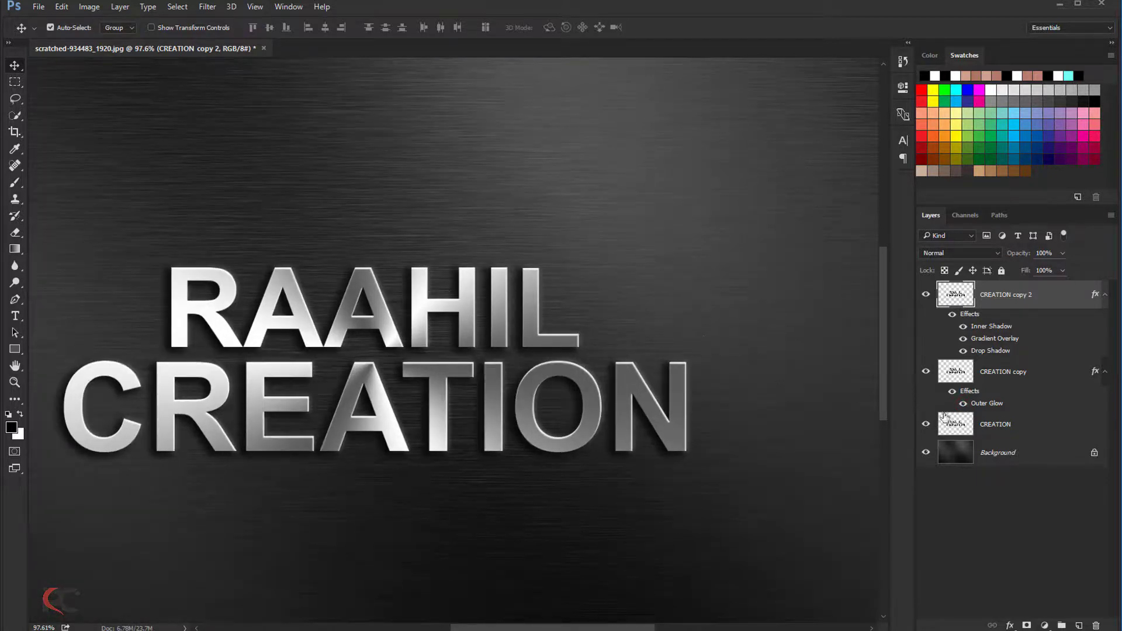
pyautogui.click(963, 404)
pyautogui.click(963, 403)
pyautogui.click(963, 404)
pyautogui.click(950, 392)
pyautogui.click(963, 351)
pyautogui.click(963, 351)
pyautogui.click(963, 339)
pyautogui.click(963, 339)
pyautogui.click(963, 326)
pyautogui.click(962, 326)
pyautogui.click(952, 315)
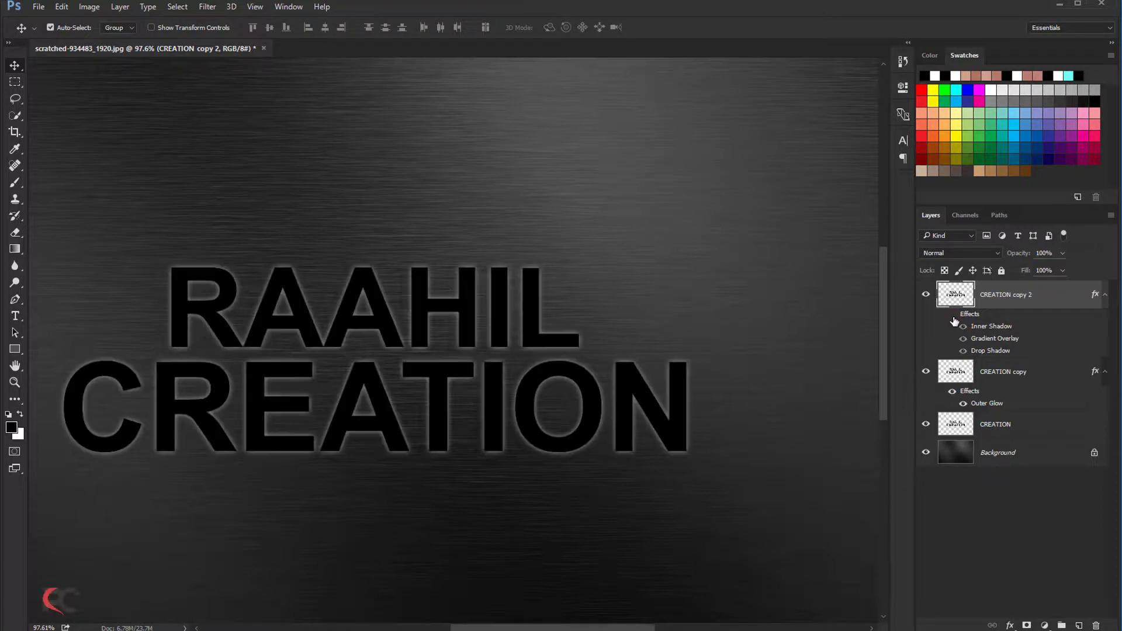
pyautogui.scroll(-1, 668, 279)
pyautogui.scroll(-1, 665, 272)
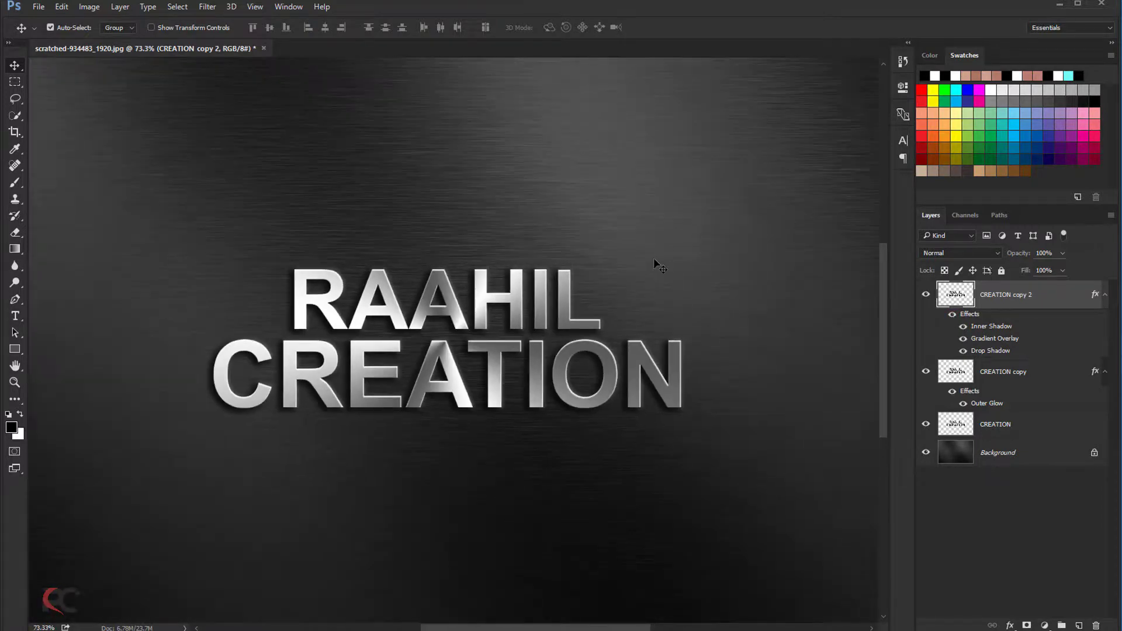
pyautogui.scroll(-1, 653, 258)
pyautogui.scroll(-1, 648, 257)
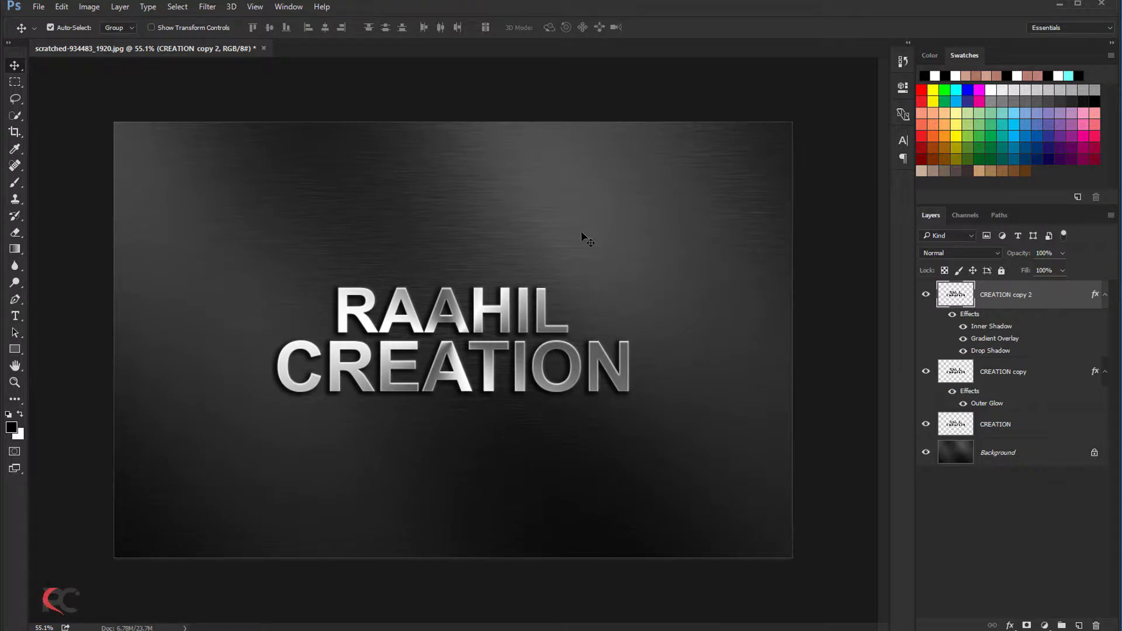
pyautogui.scroll(1, 593, 233)
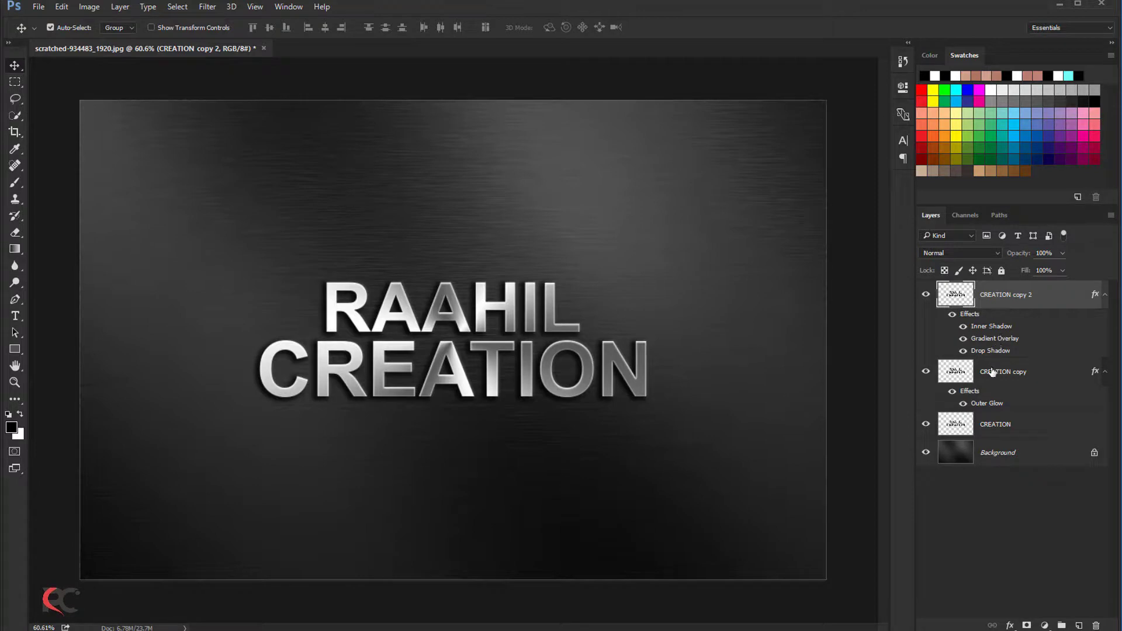
# Step: In CREATION copy 2's gradient overlay, lighten the 15% silver gradient stop to grey 6a6a6a
pyautogui.doubleClick(1019, 301)
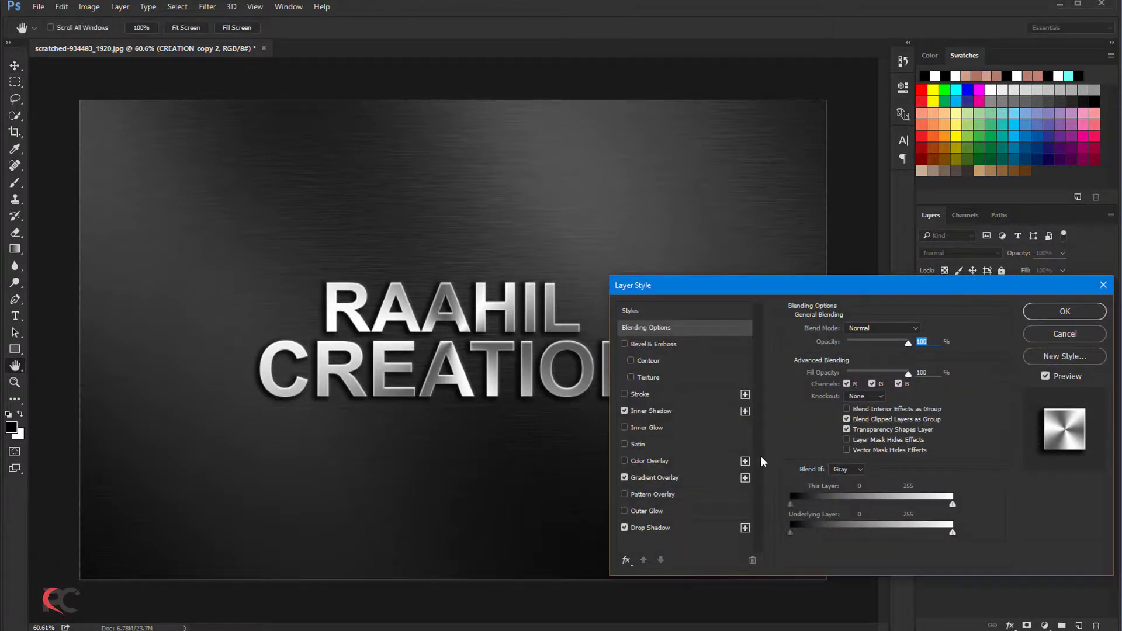
pyautogui.click(655, 478)
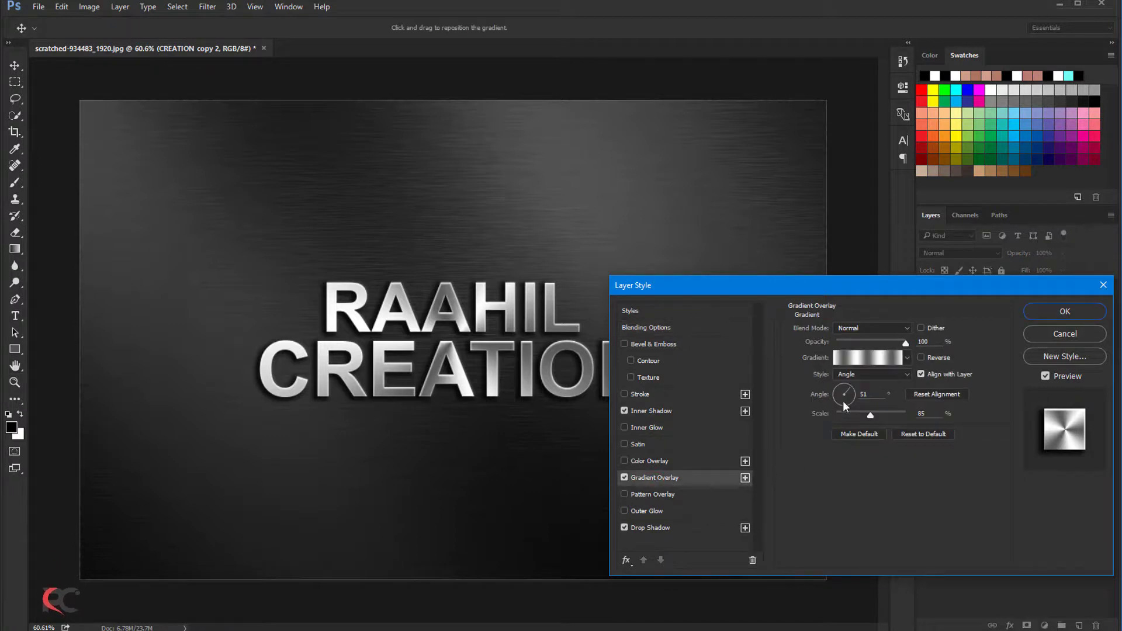
pyautogui.moveTo(831, 286); pyautogui.dragTo(838, 289)
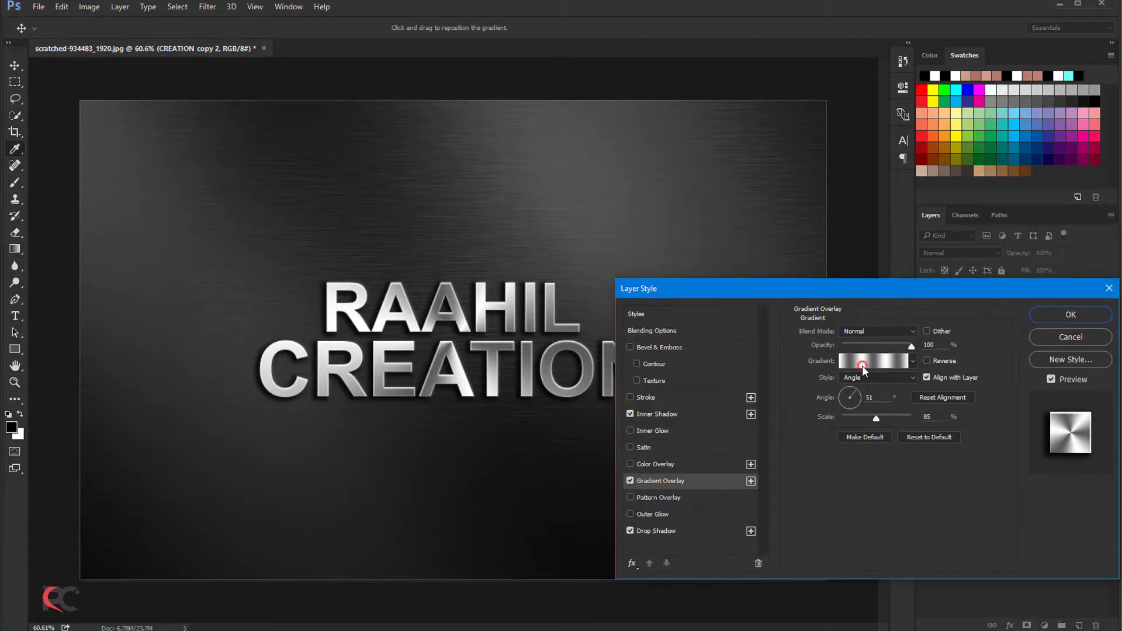
pyautogui.click(872, 361)
pyautogui.click(679, 503)
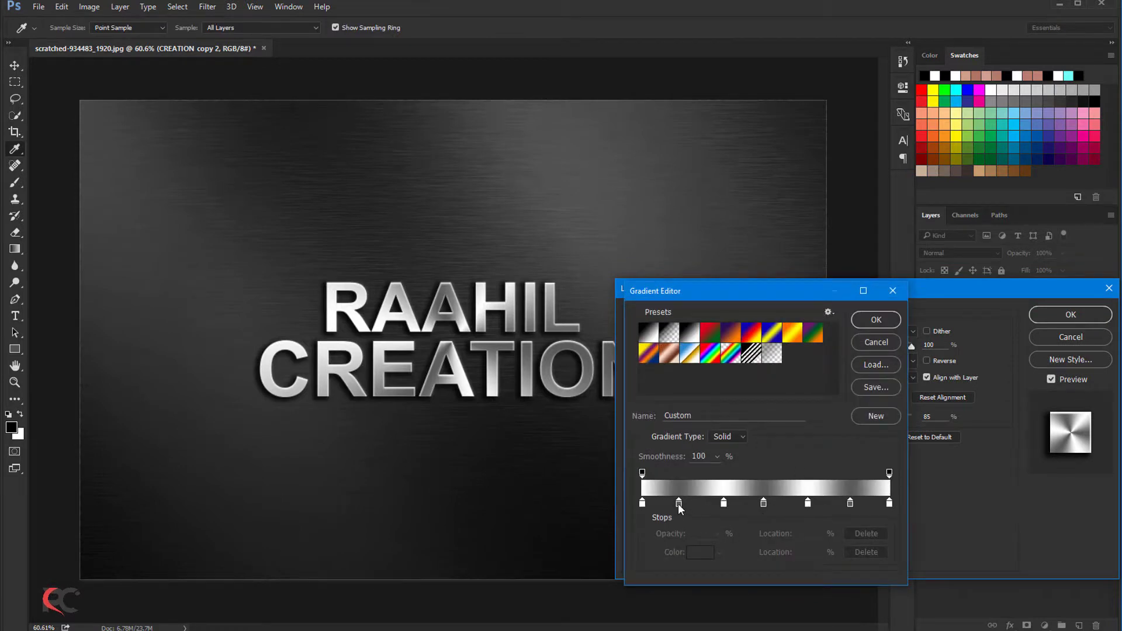
pyautogui.click(698, 552)
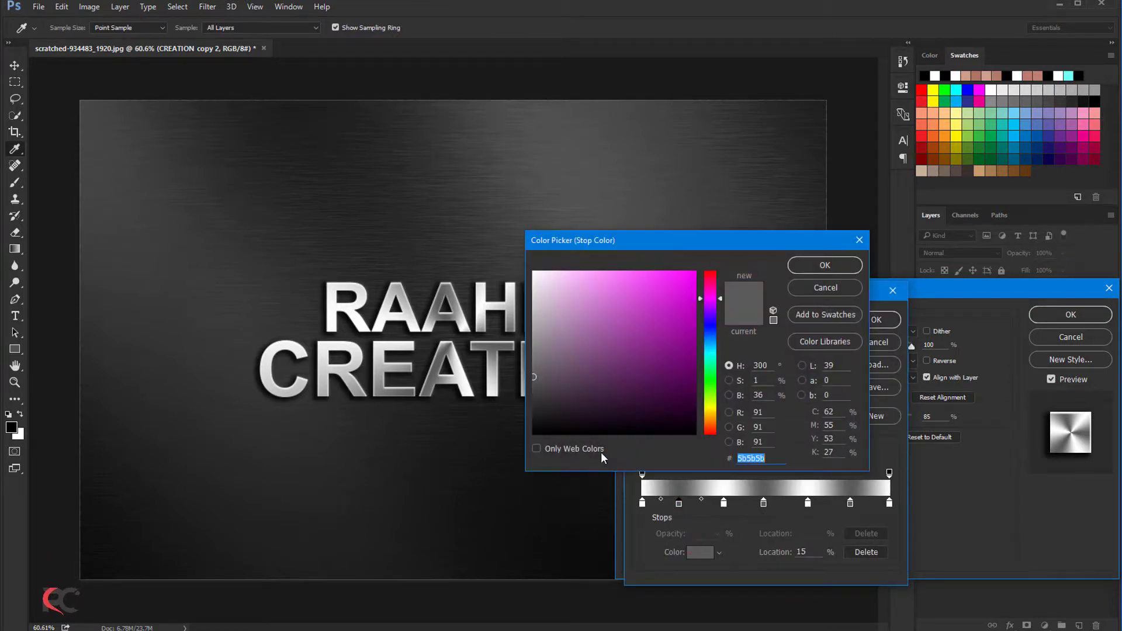
pyautogui.moveTo(535, 376); pyautogui.dragTo(534, 366)
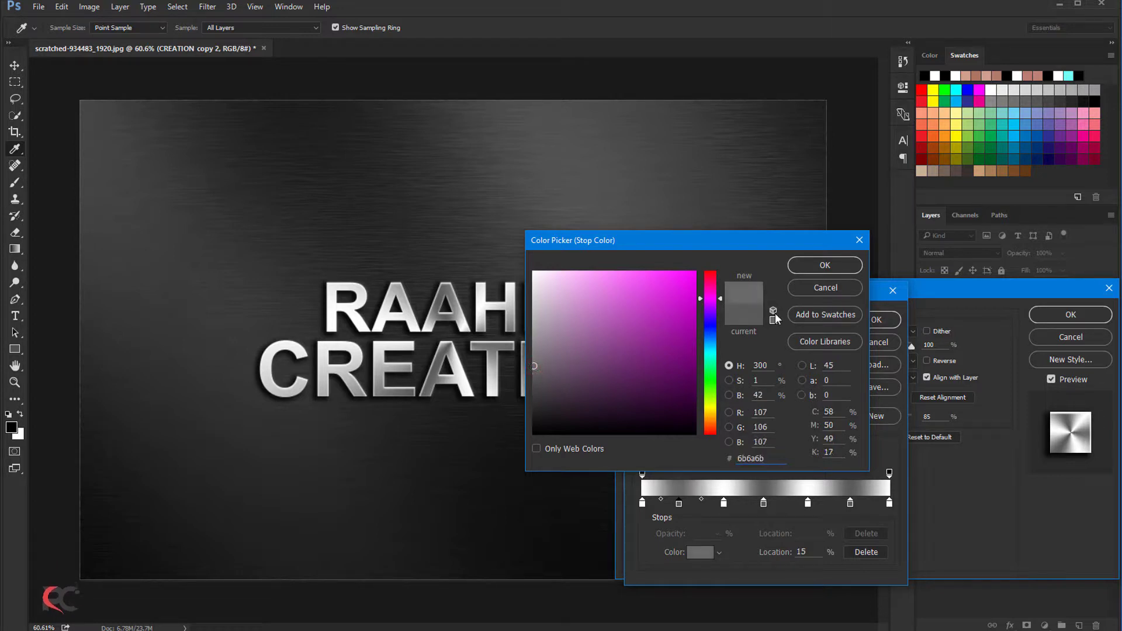
pyautogui.click(804, 265)
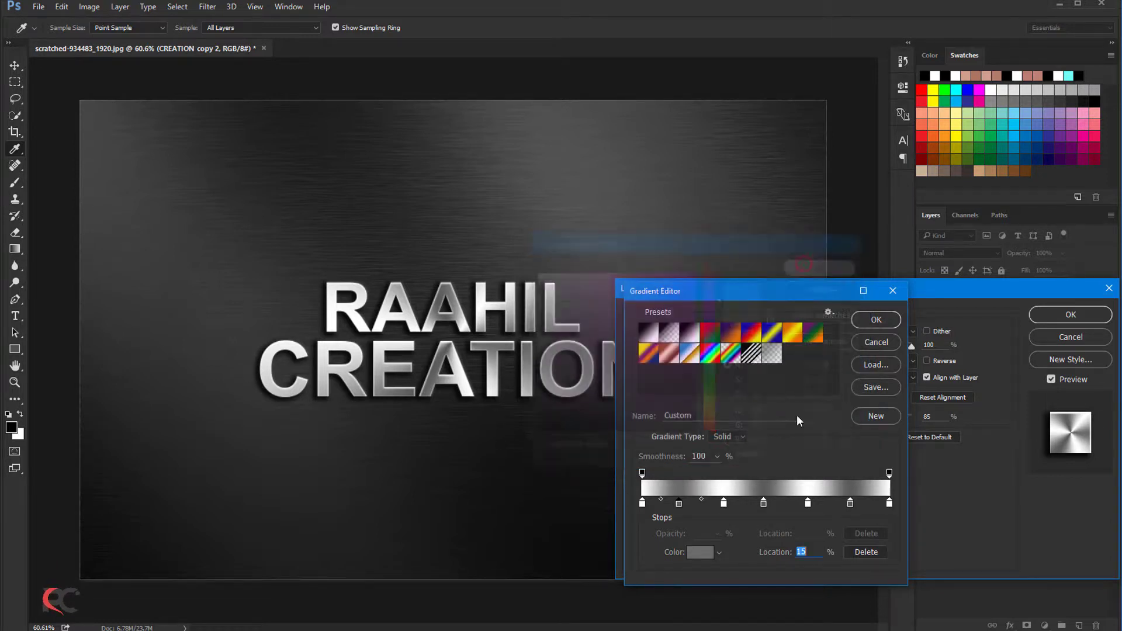
# Step: Lighten the 49% and 84% stops to 6a6a6a and apply the revised layer style
pyautogui.click(764, 503)
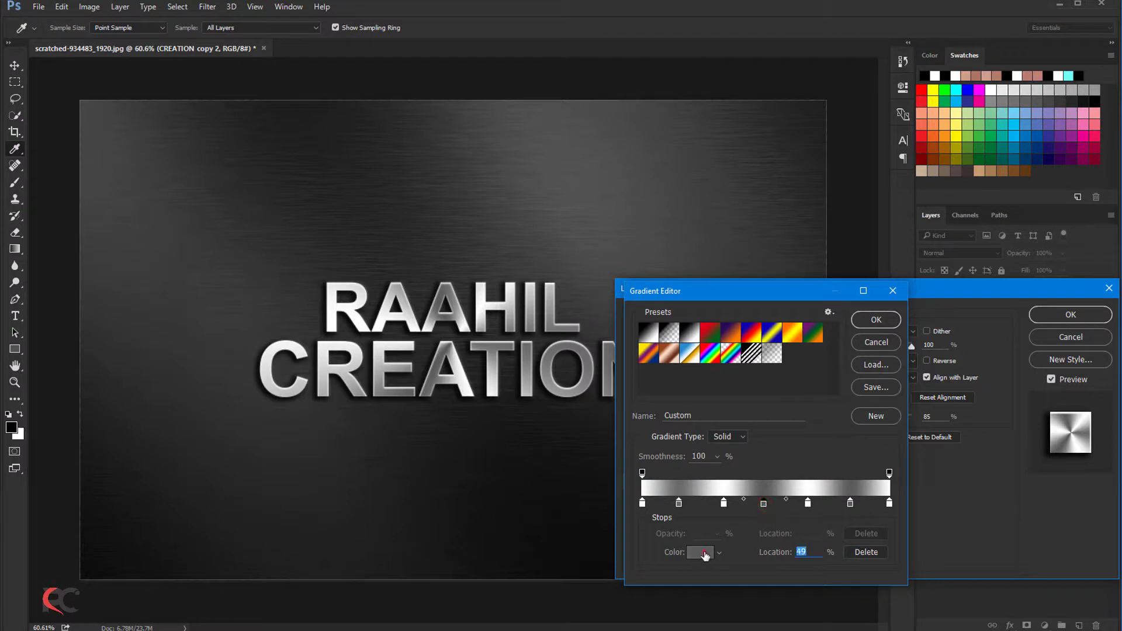
pyautogui.click(704, 553)
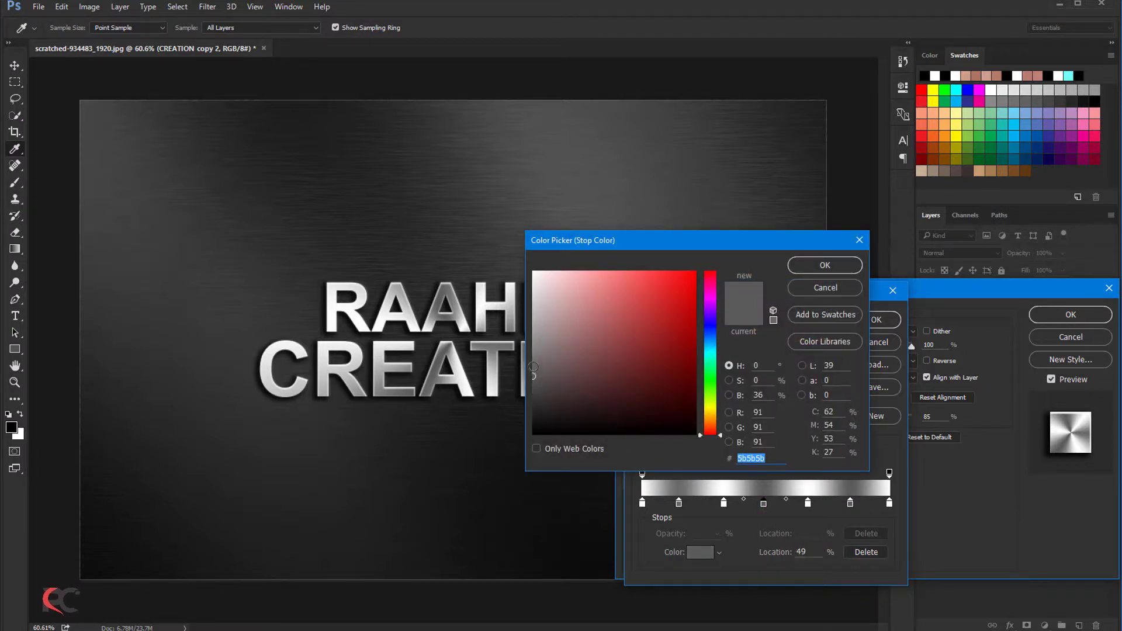
pyautogui.moveTo(534, 369); pyautogui.dragTo(534, 366)
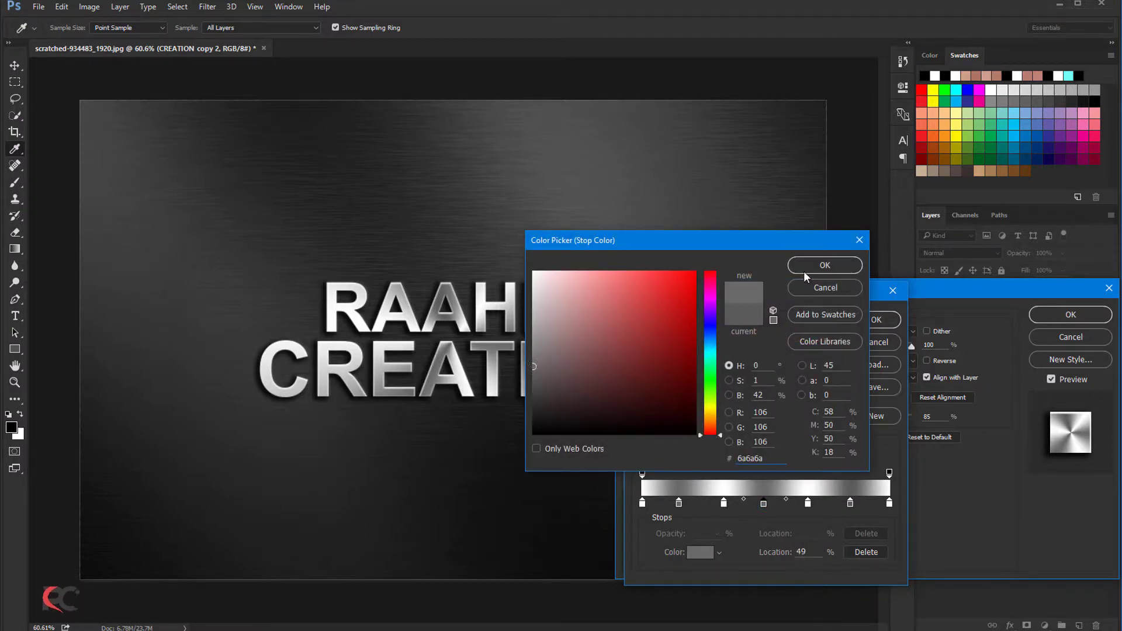
pyautogui.click(824, 265)
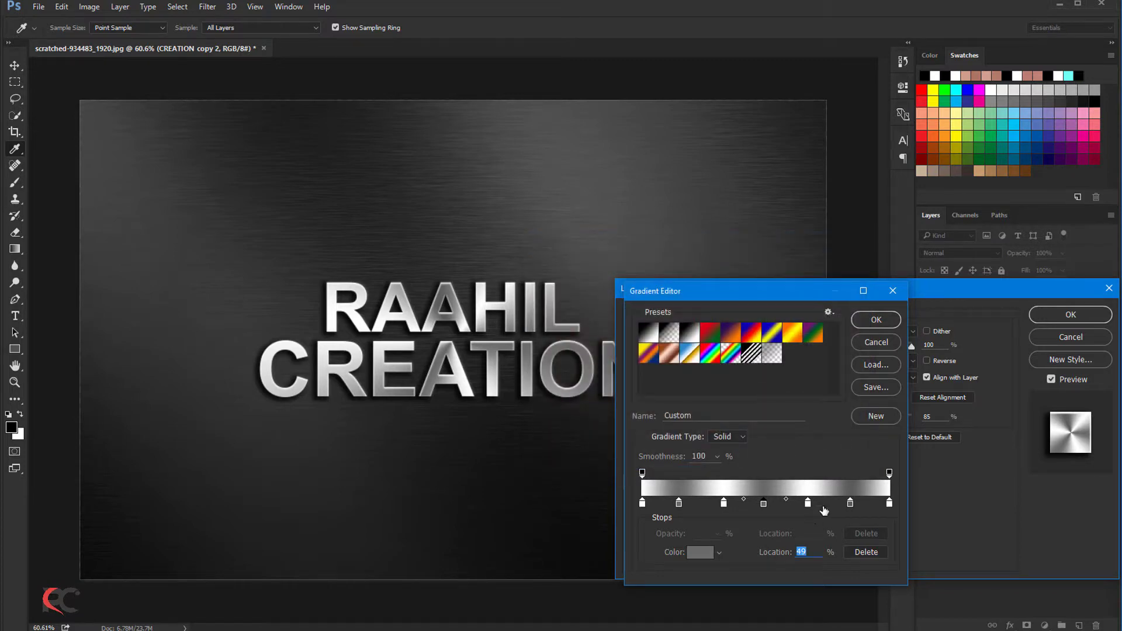
pyautogui.click(850, 503)
pyautogui.click(704, 553)
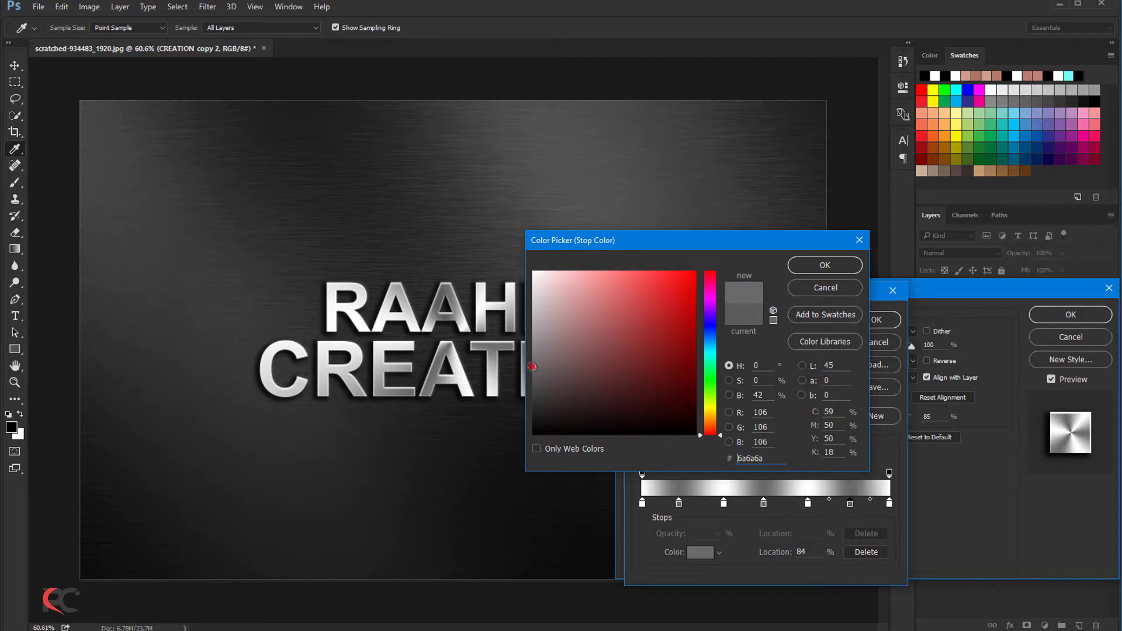
pyautogui.click(824, 264)
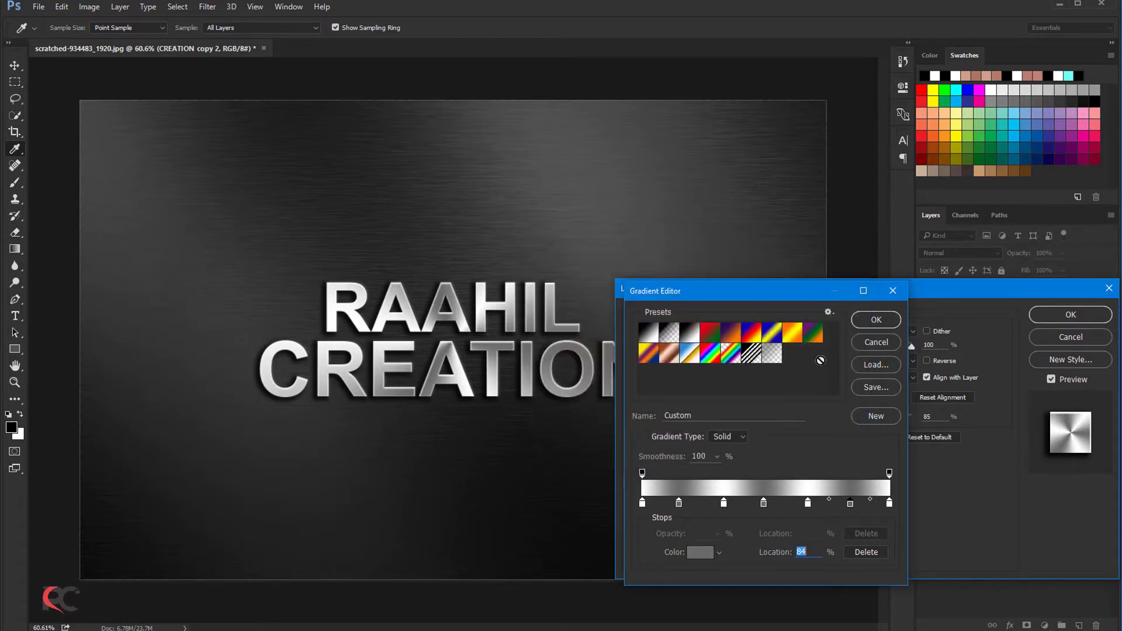
pyautogui.click(869, 321)
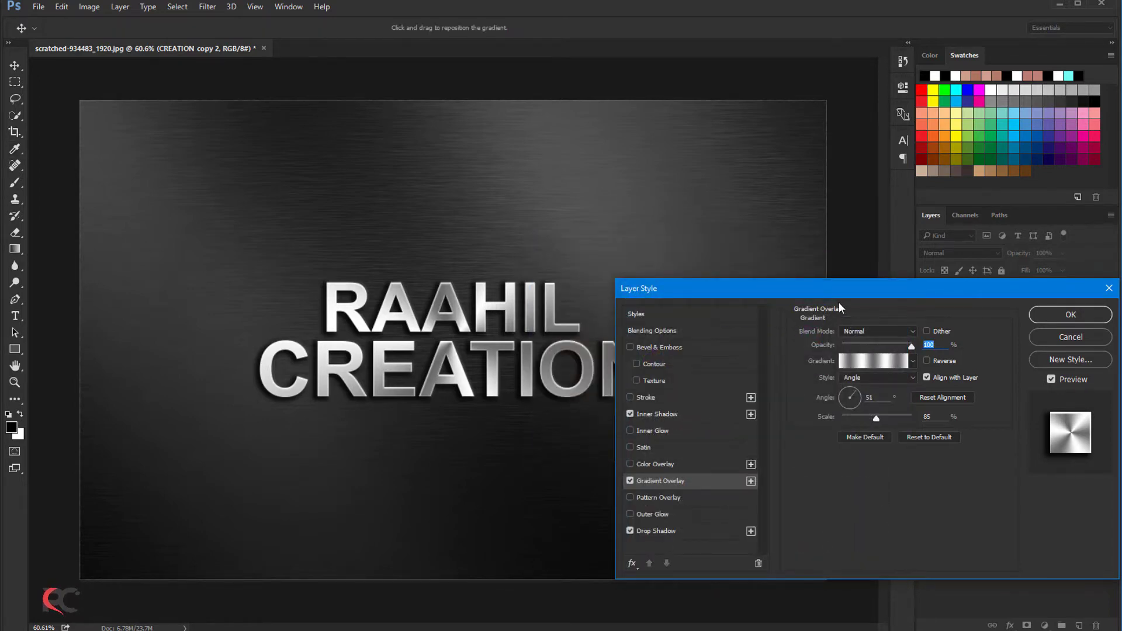
pyautogui.moveTo(838, 302); pyautogui.dragTo(733, 312)
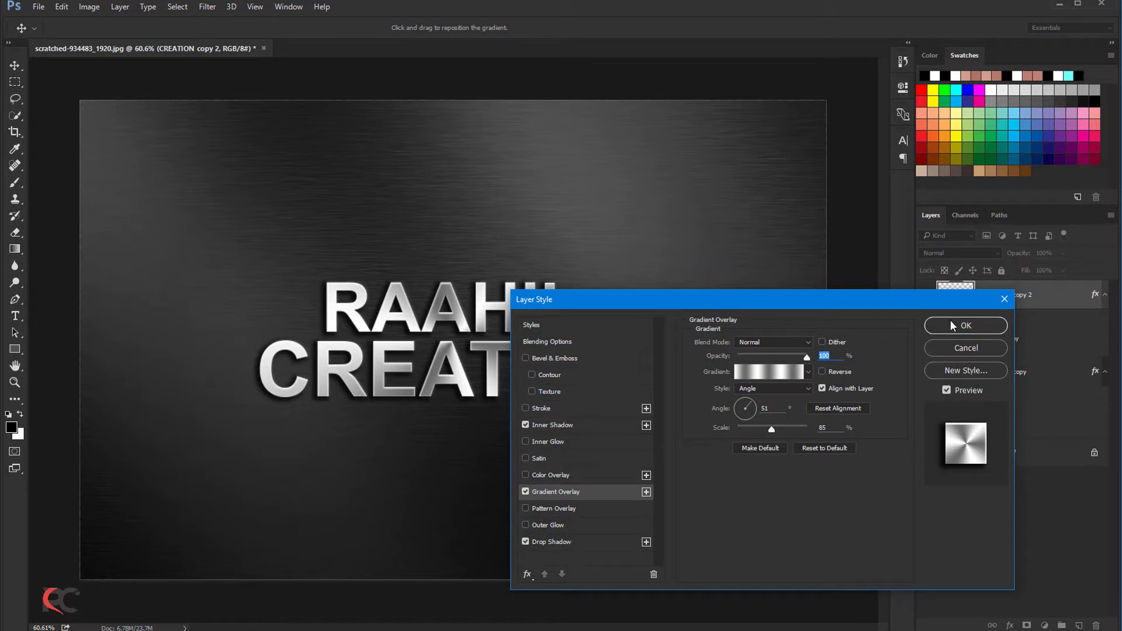
pyautogui.click(952, 325)
# Step: Zoom out and pan around the finished, flattened chrome RAAHIL CREATION artwork in METAL.psd
pyautogui.hotkey('ctrl', '-')
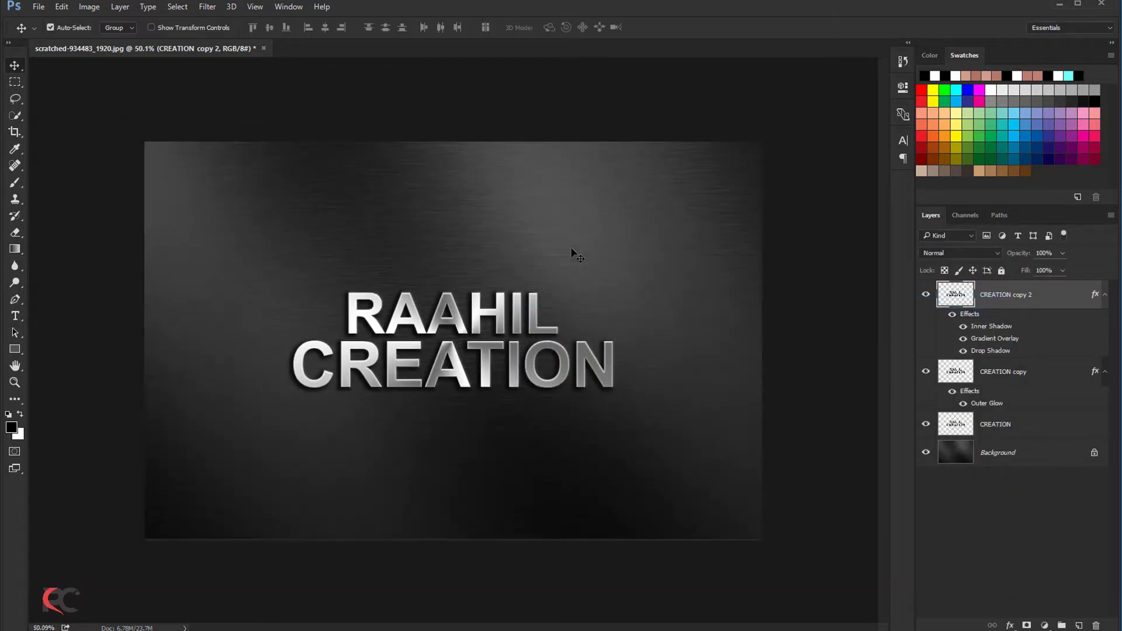
pyautogui.scroll(-3, 570, 247)
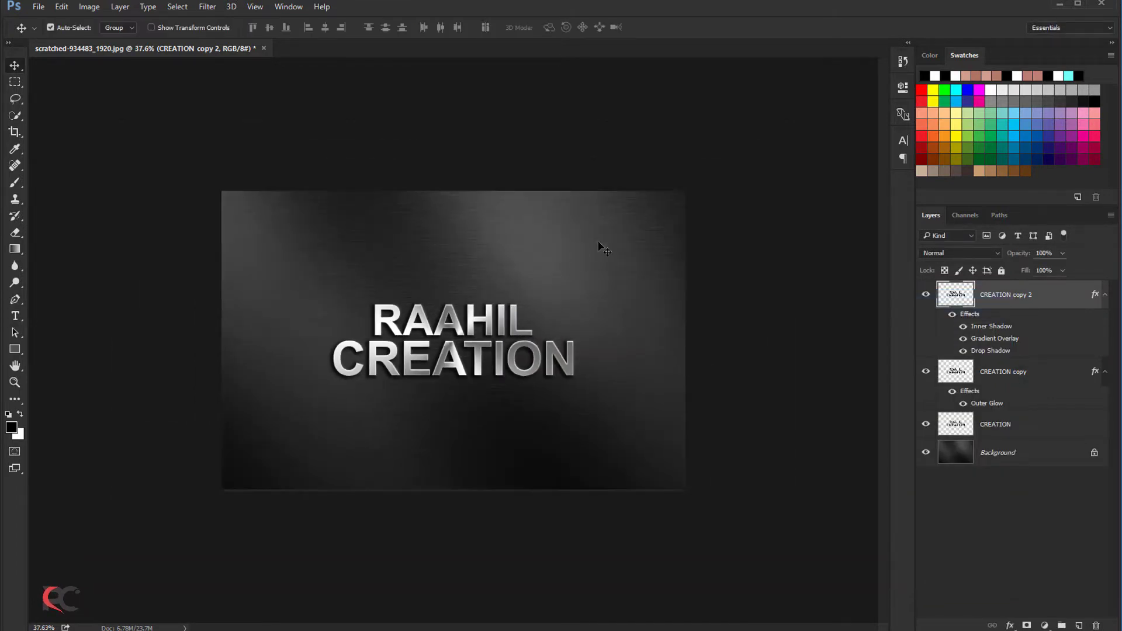
pyautogui.scroll(-1, 587, 240)
pyautogui.scroll(3, 588, 240)
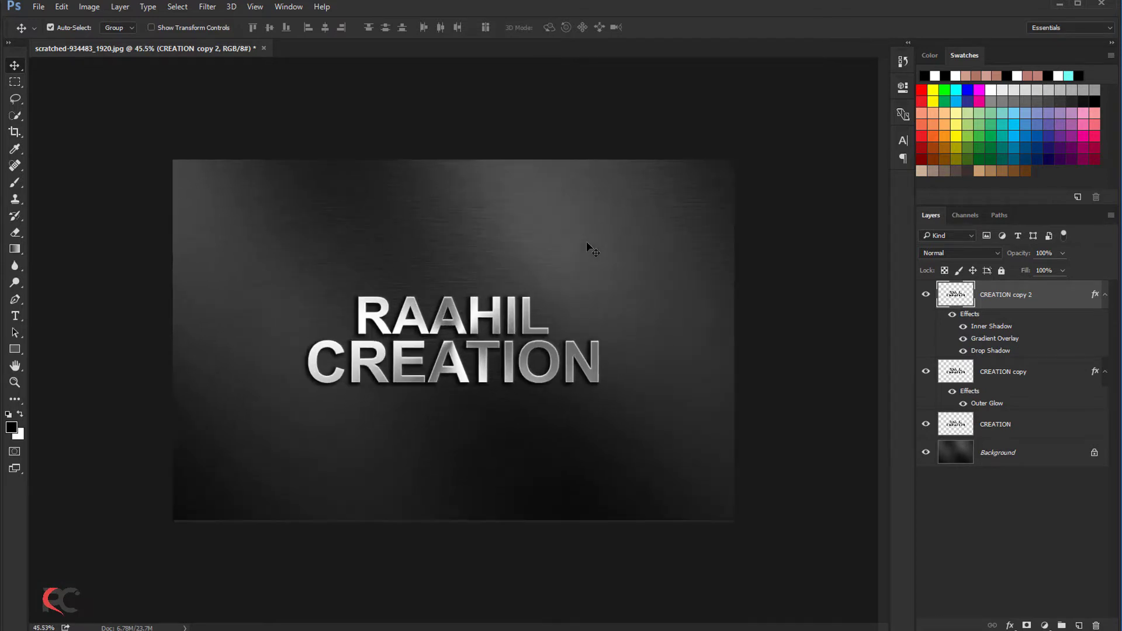
pyautogui.scroll(1, 587, 240)
pyautogui.scroll(1, 588, 240)
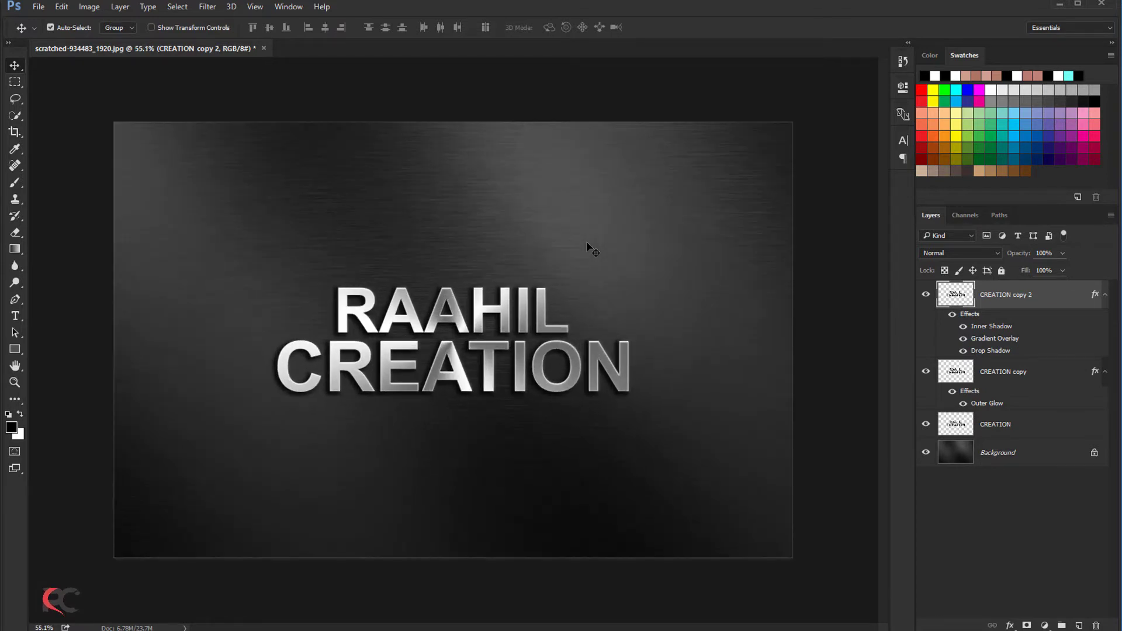
pyautogui.scroll(1, 587, 242)
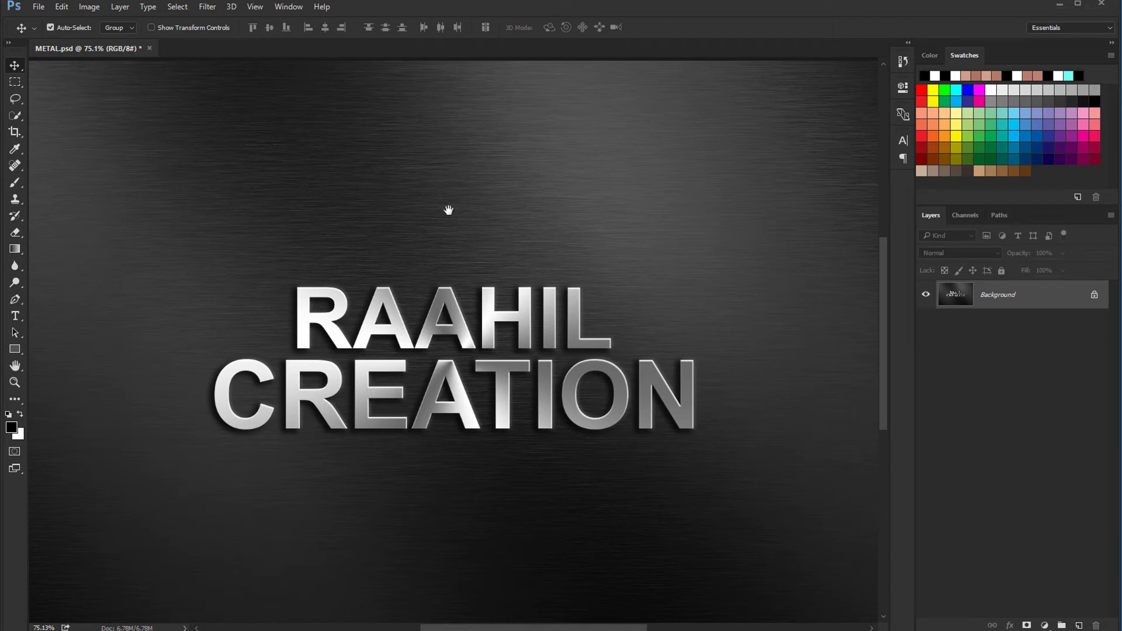
pyautogui.moveTo(448, 210)
pyautogui.mouseDown()
pyautogui.moveTo(460, 201)
pyautogui.moveTo(433, 189)
pyautogui.mouseUp()
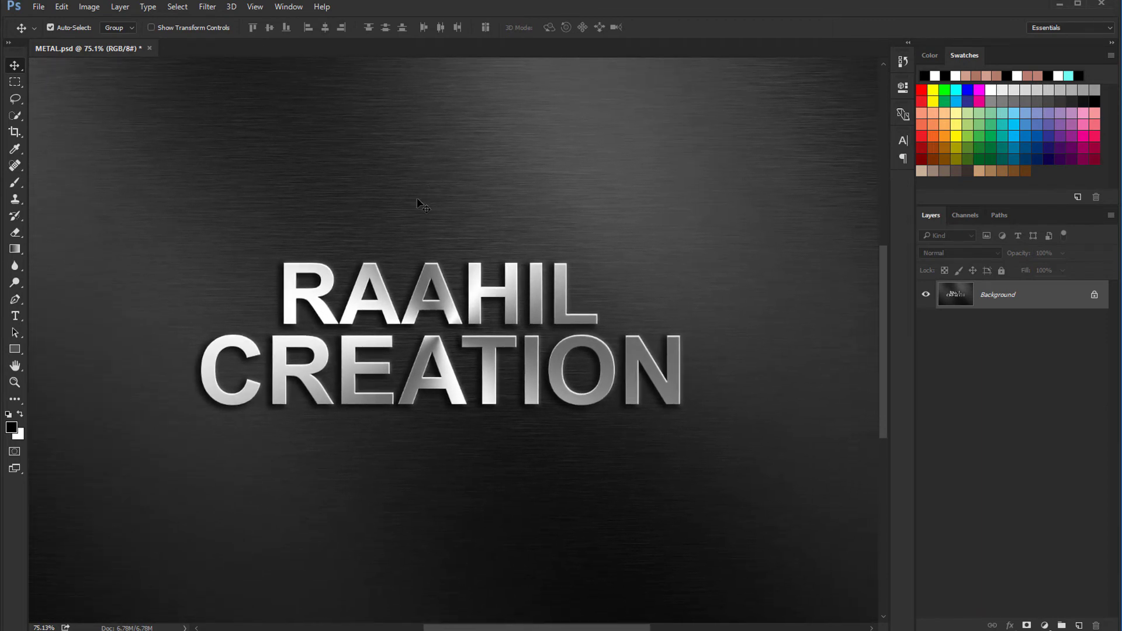
pyautogui.scroll(1, 420, 204)
pyautogui.scroll(-2, 420, 204)
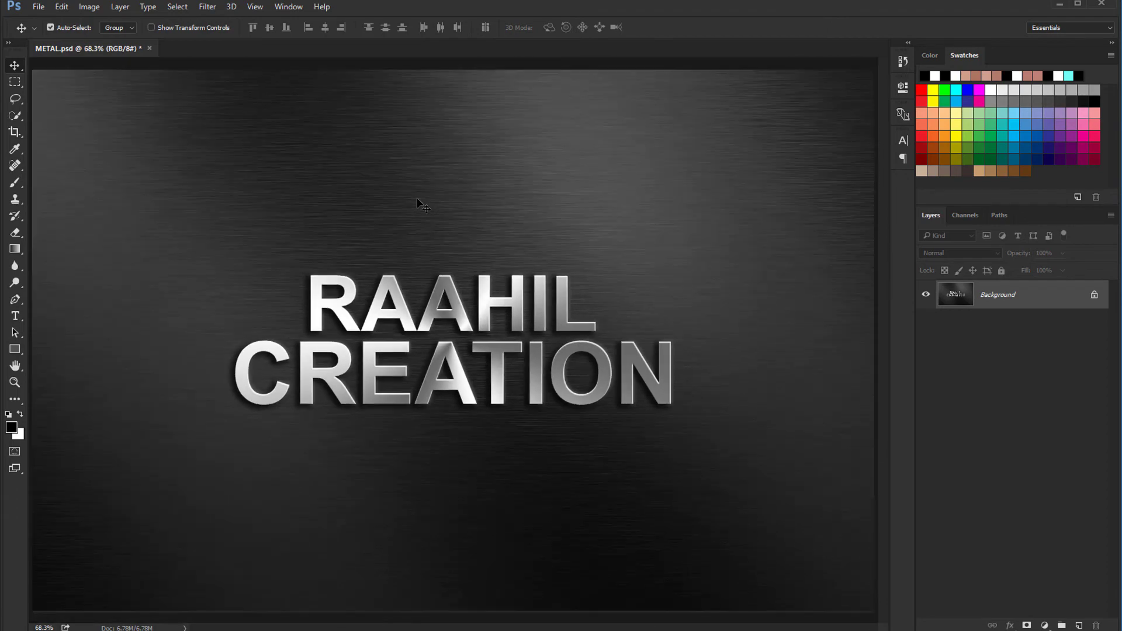